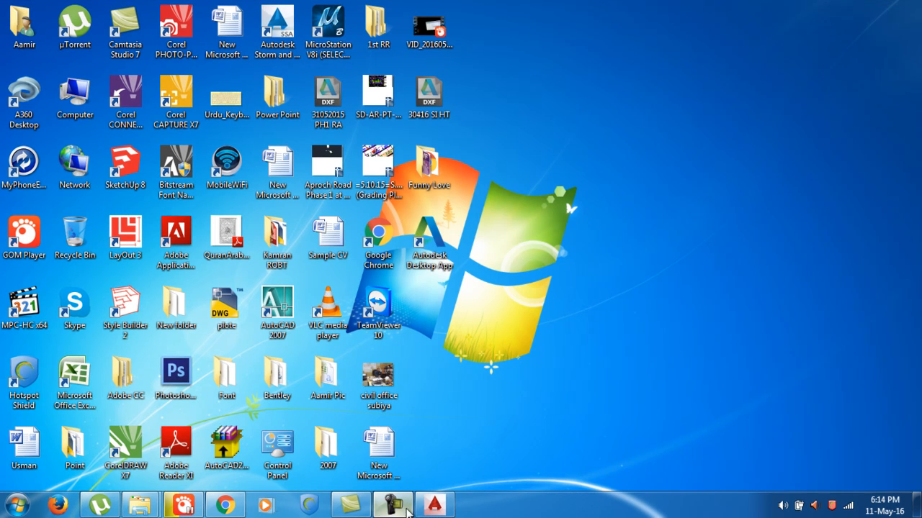
# Switch to AutoCAD and draw a closed, irregular seven-sided polyline around the origin.
pyautogui.click(434, 505)
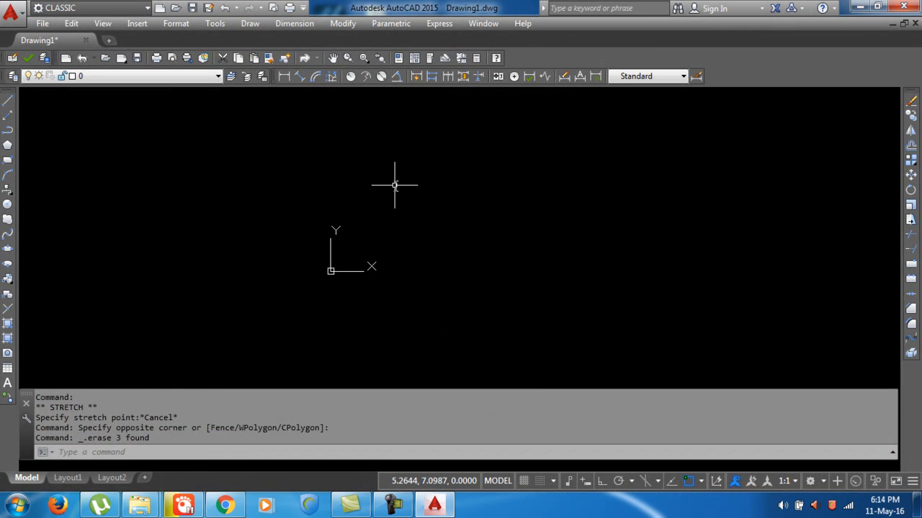
pyautogui.click(8, 131)
pyautogui.click(293, 200)
pyautogui.click(391, 159)
pyautogui.click(533, 184)
pyautogui.click(603, 269)
pyautogui.click(487, 315)
pyautogui.click(322, 318)
pyautogui.click(257, 269)
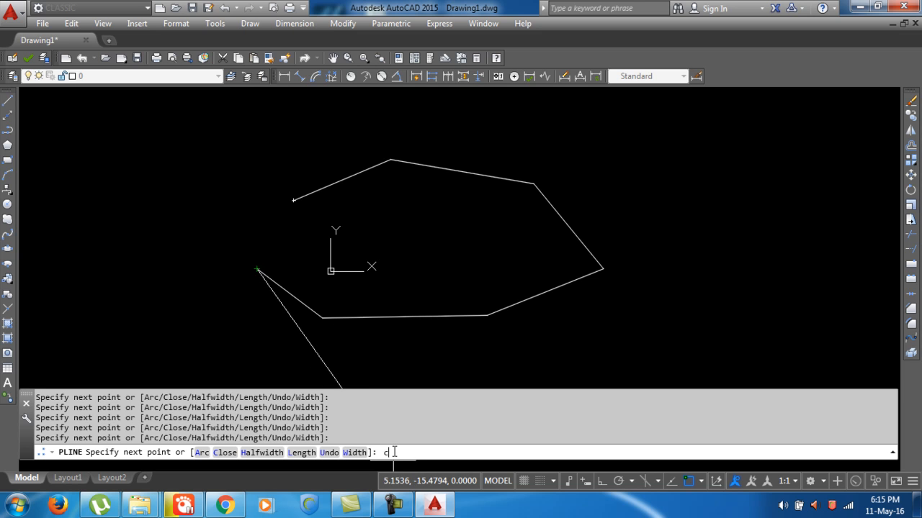
pyautogui.press('Return')
pyautogui.moveTo(416, 332); pyautogui.dragTo(346, 312, button='middle')
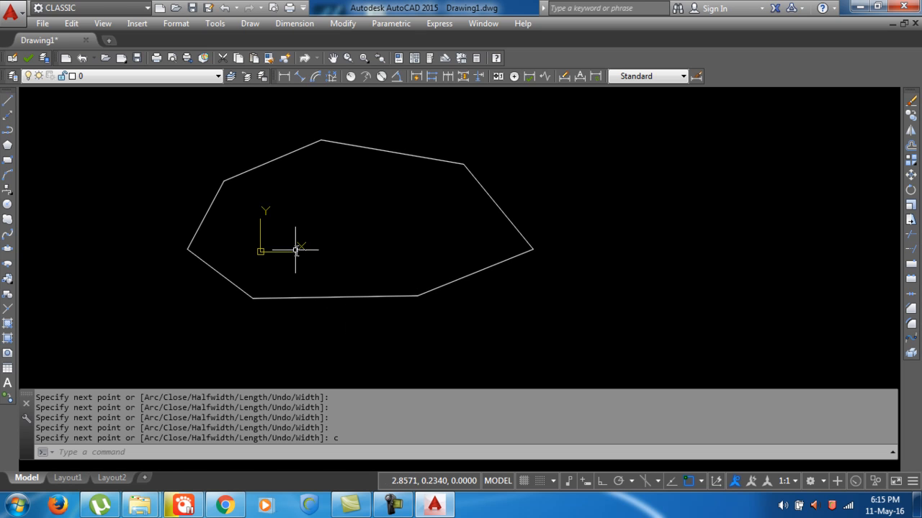
pyautogui.scroll(-2, 296, 247)
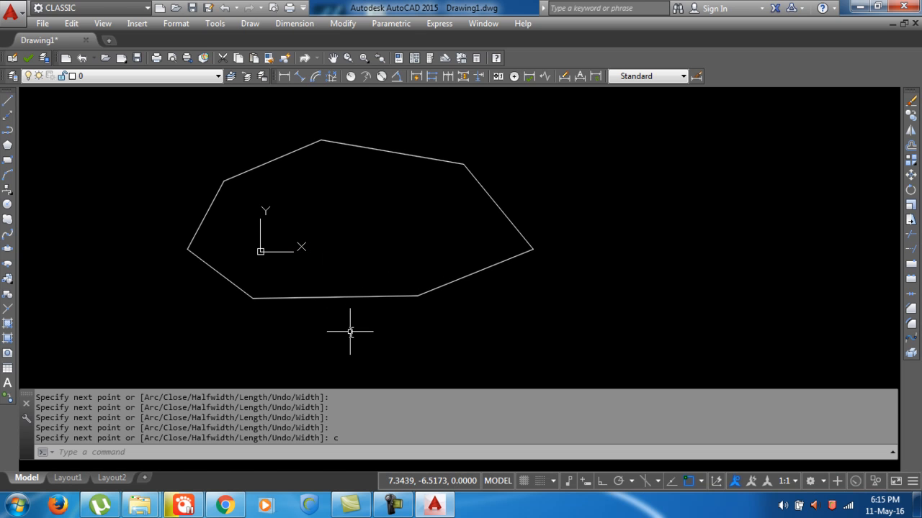
# Draw a smaller closed polyline with six vertices to the right of the seven-sided shape, touching its right edge.
pyautogui.click(8, 133)
pyautogui.click(571, 165)
pyautogui.click(656, 173)
pyautogui.click(663, 229)
pyautogui.click(592, 272)
pyautogui.click(500, 205)
pyautogui.click(497, 189)
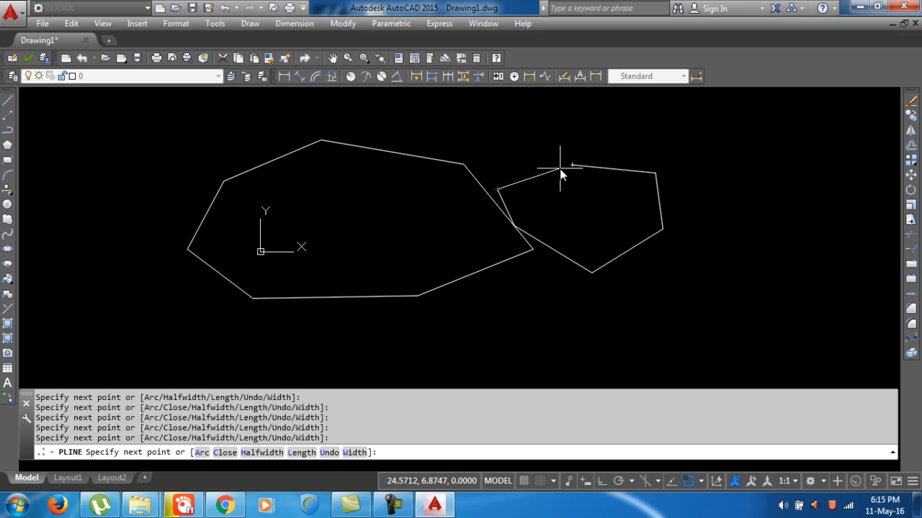
pyautogui.write('c')
pyautogui.press('Return')
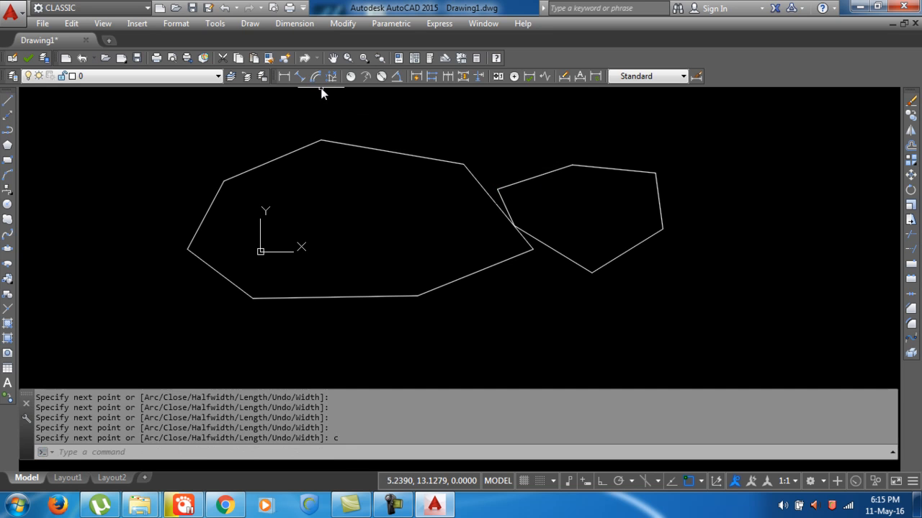
# Draw a four-sided polyline overlapping the lower right of the smaller shape, ending at its own start point.
pyautogui.click(285, 452)
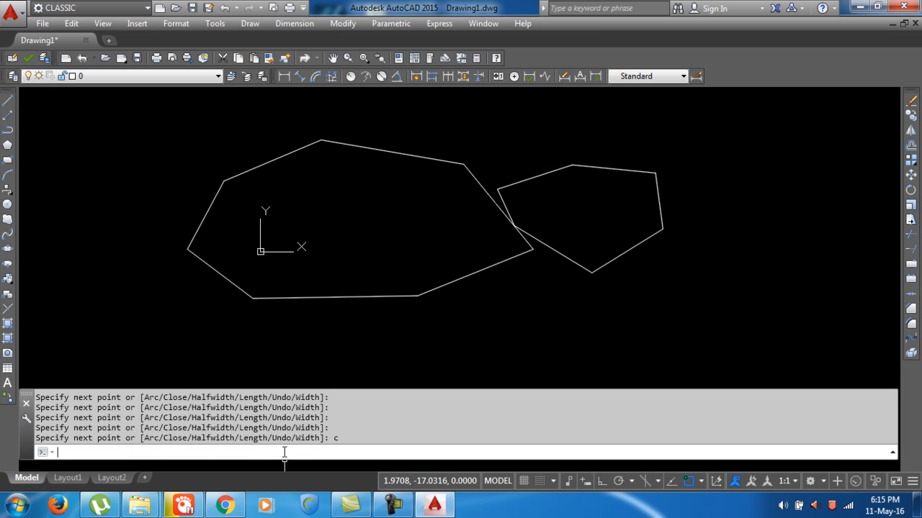
pyautogui.write('pl')
pyautogui.press('Return')
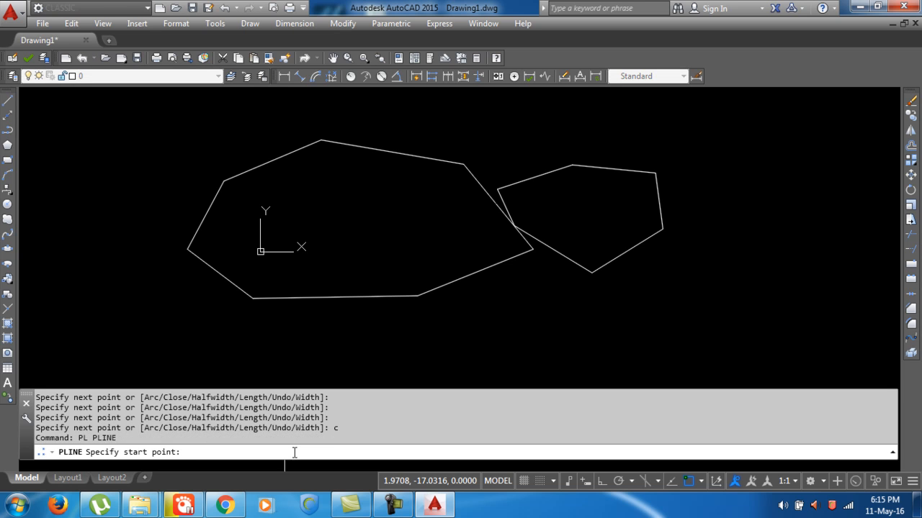
pyautogui.moveTo(678, 257); pyautogui.dragTo(620, 260, button='middle')
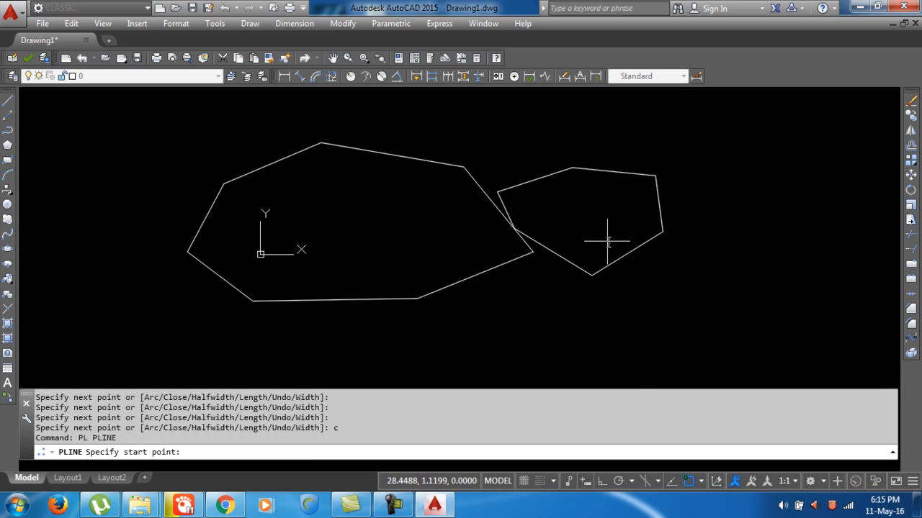
pyautogui.click(616, 205)
pyautogui.click(722, 258)
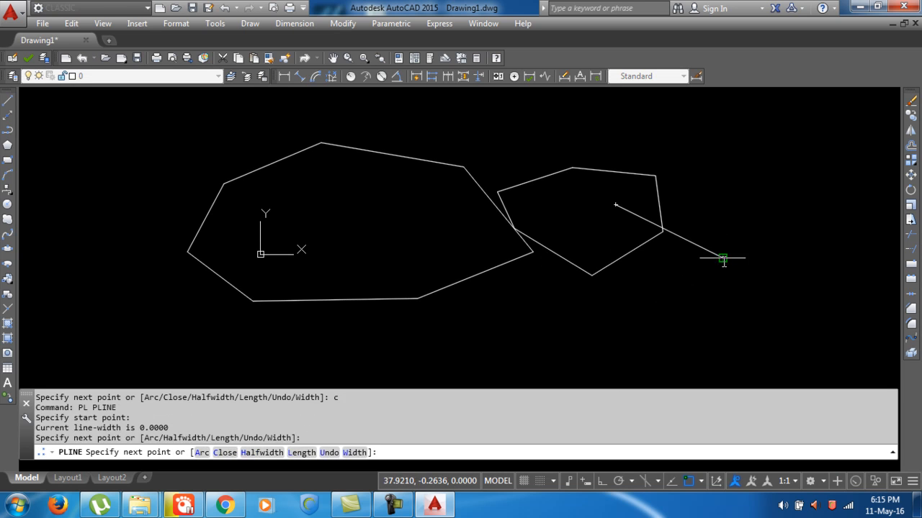
pyautogui.click(649, 319)
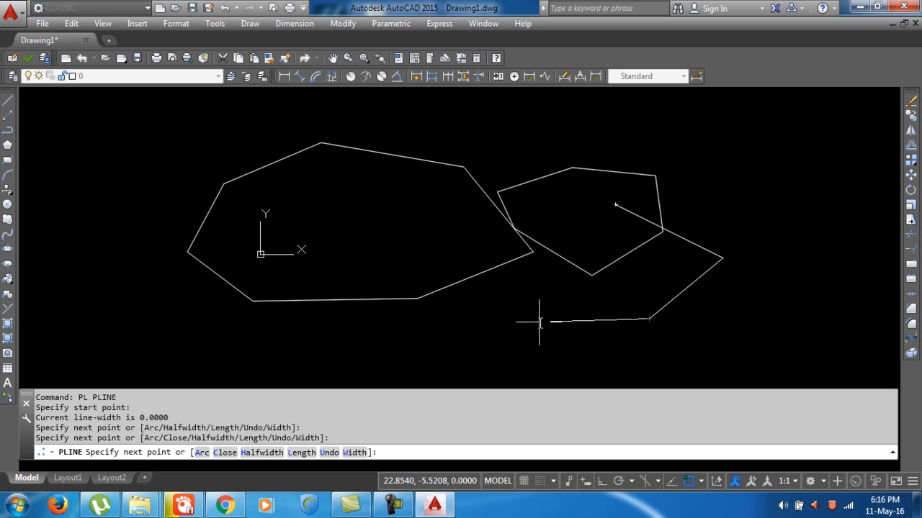
pyautogui.click(551, 295)
pyautogui.click(615, 206)
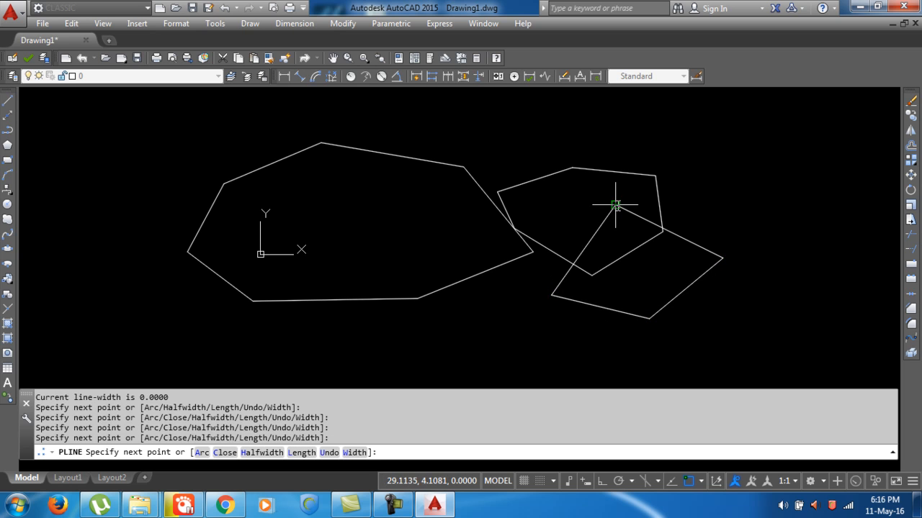
pyautogui.press('Return')
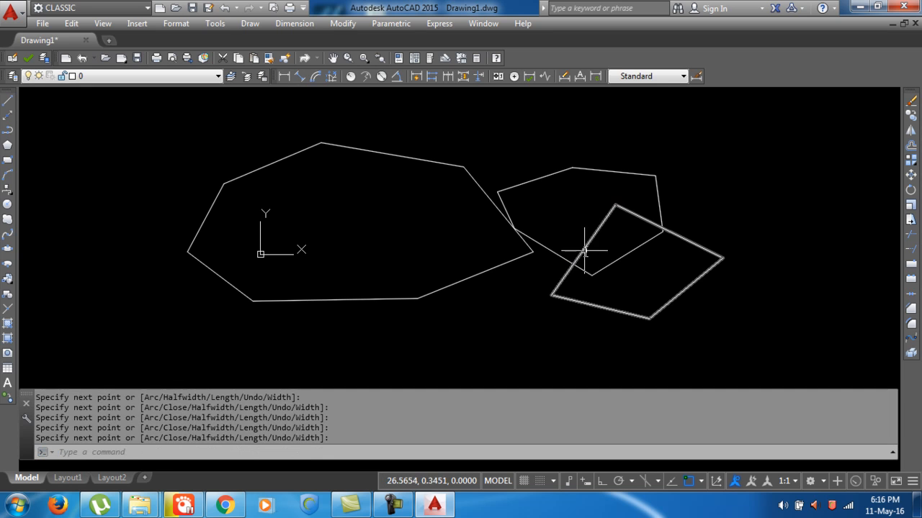
# Draw an open polyline of eight straight segments across the seven-sided shape, ending near its start point at the upper left.
pyautogui.click(251, 23)
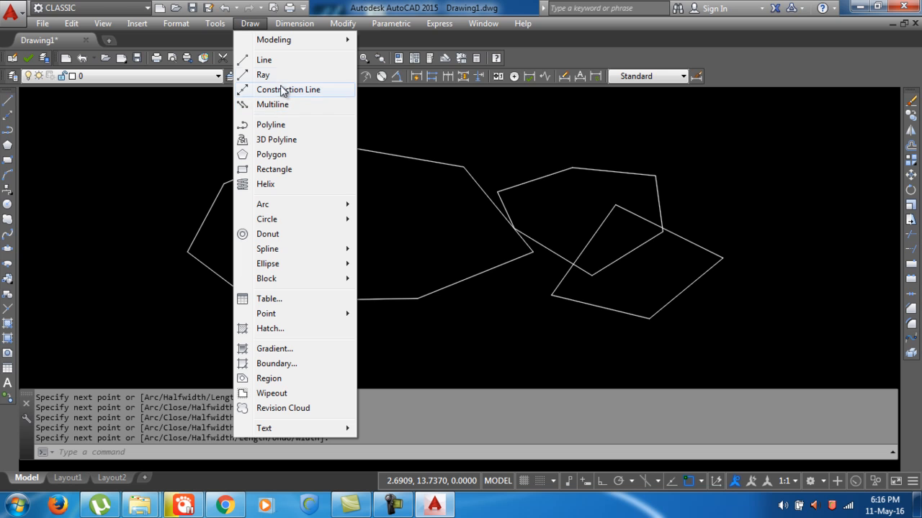
pyautogui.click(287, 126)
pyautogui.click(195, 140)
pyautogui.click(311, 126)
pyautogui.click(438, 128)
pyautogui.click(552, 174)
pyautogui.click(421, 229)
pyautogui.click(363, 262)
pyautogui.click(271, 228)
pyautogui.click(224, 184)
pyautogui.click(204, 141)
pyautogui.press('Escape')
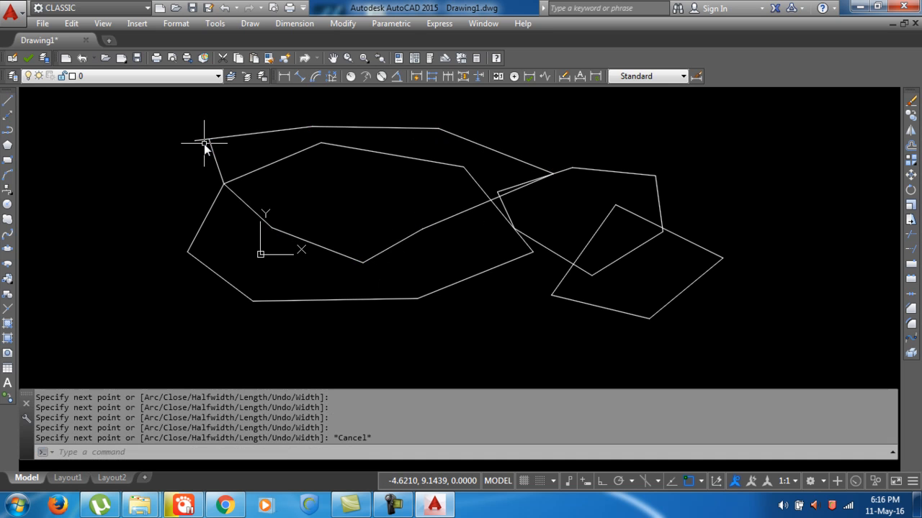
# Erase all four polylines from the drawing.
pyautogui.click(808, 383)
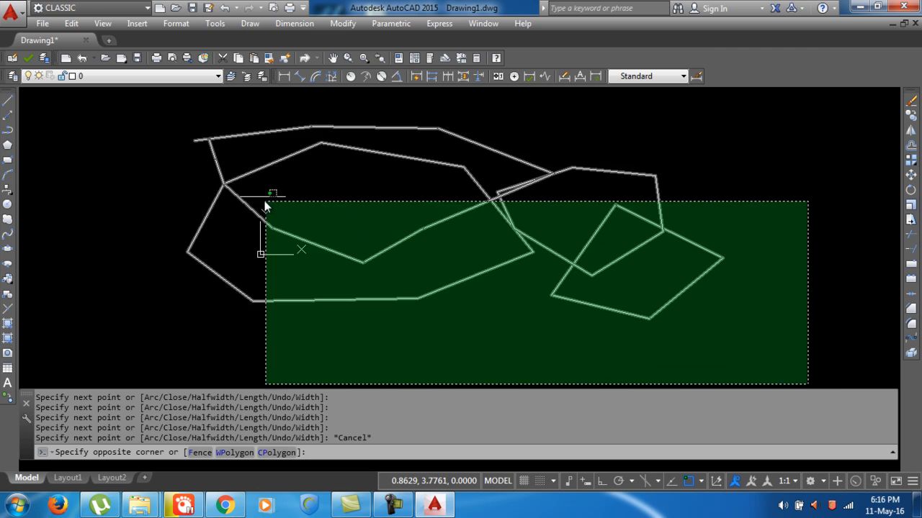
pyautogui.click(181, 116)
pyautogui.press('Delete')
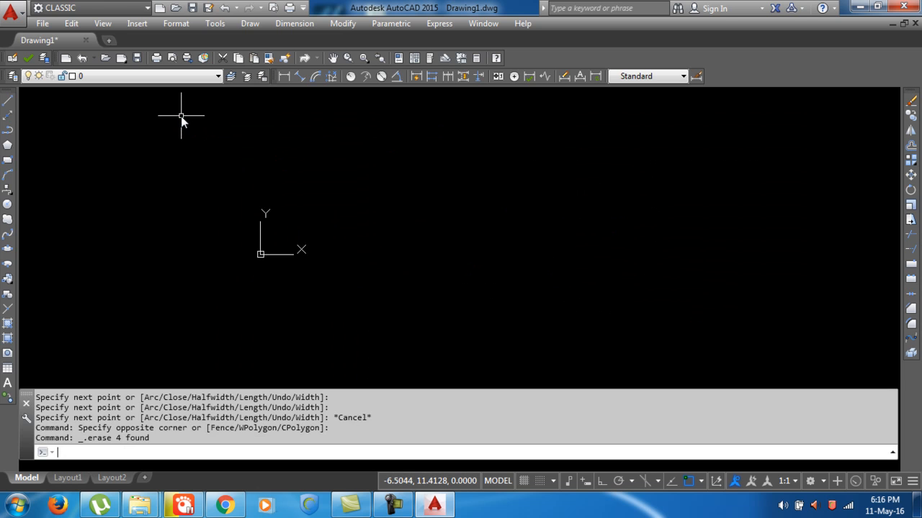
# Start a polyline just above and right of the origin and draw four connected arc segments with the Arc option.
pyautogui.click(98, 453)
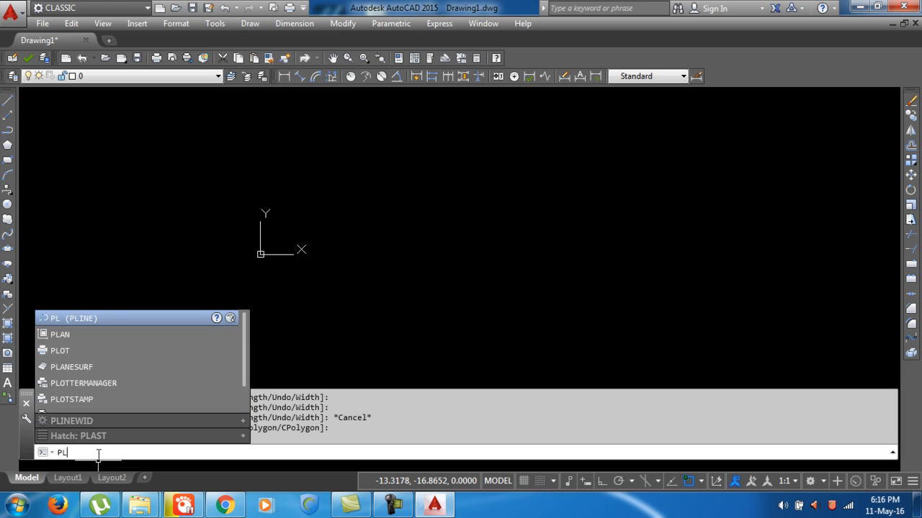
pyautogui.write('pl')
pyautogui.press('Return')
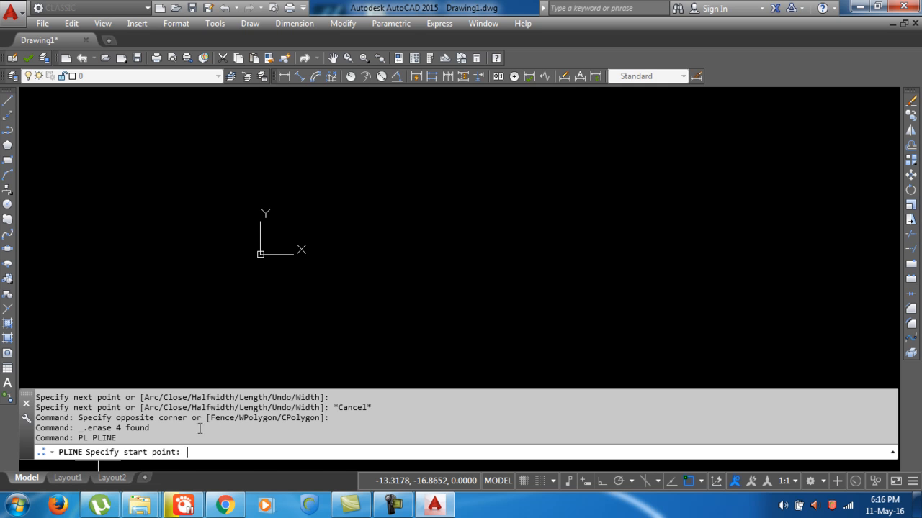
pyautogui.click(281, 236)
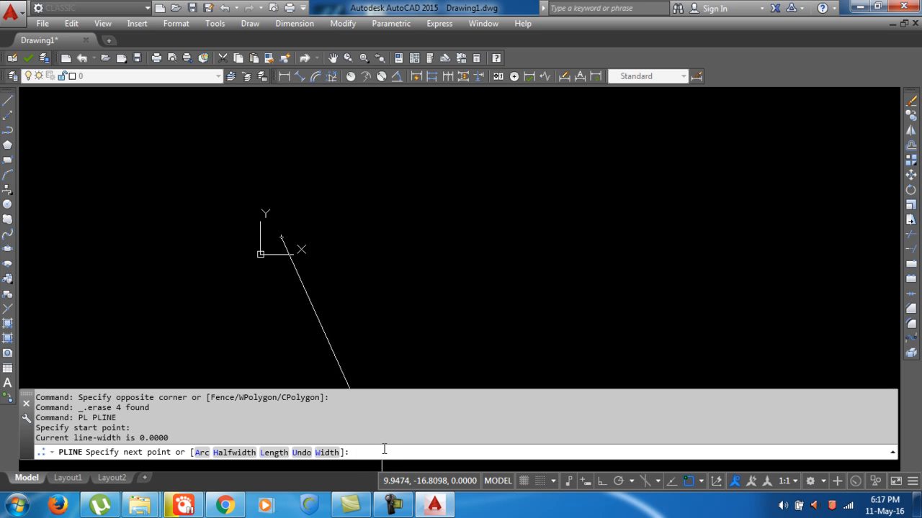
pyautogui.press('Return')
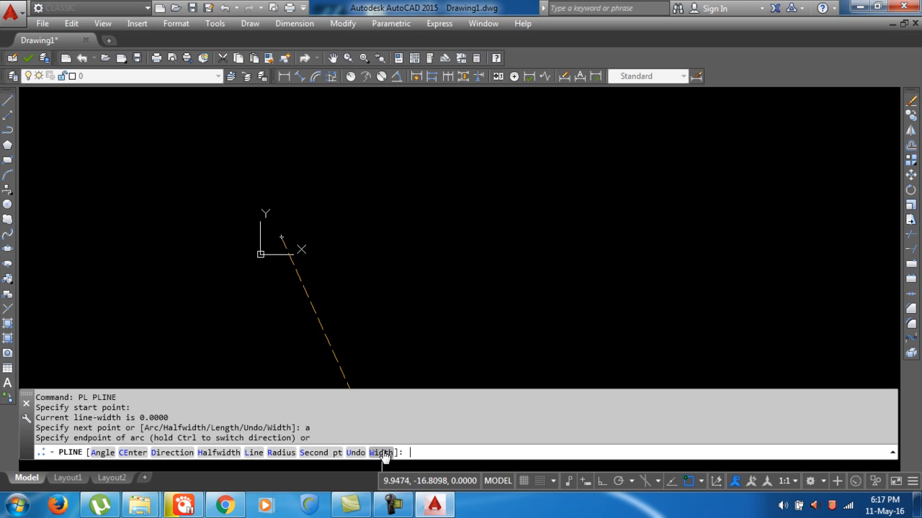
pyautogui.click(366, 196)
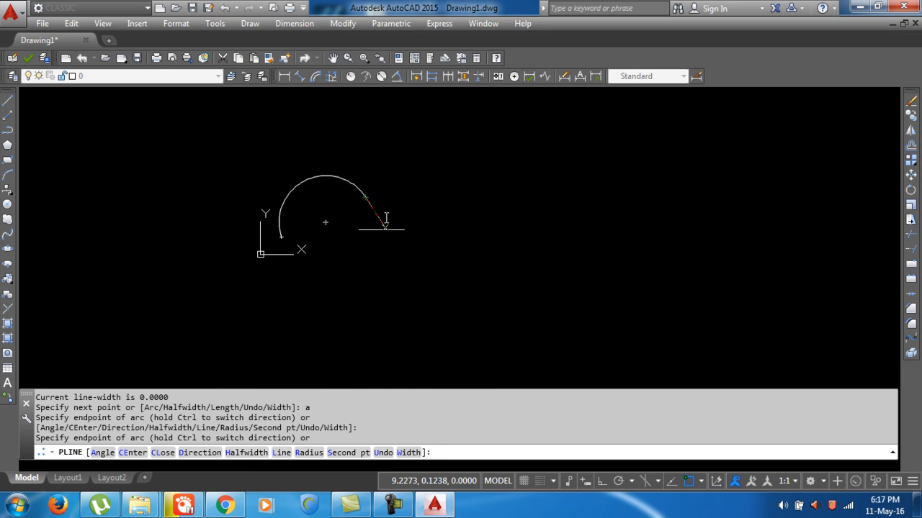
pyautogui.click(425, 160)
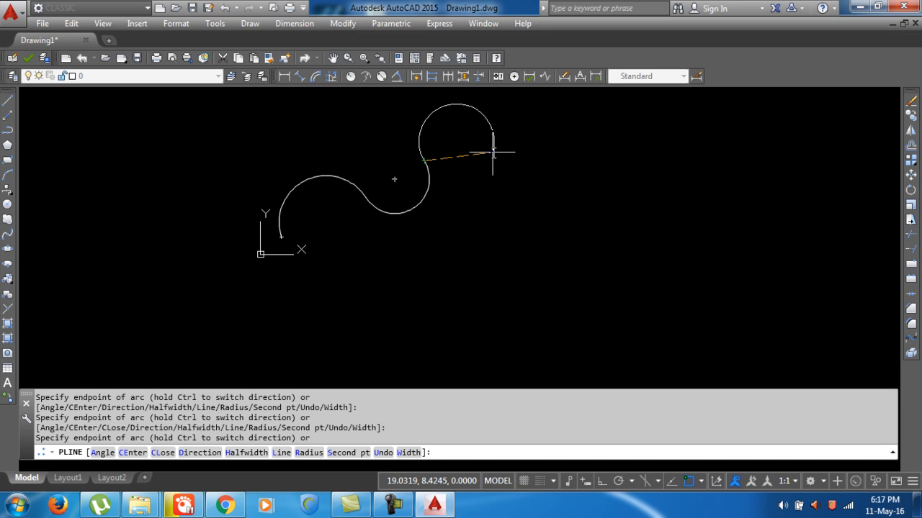
pyautogui.click(494, 145)
pyautogui.click(588, 180)
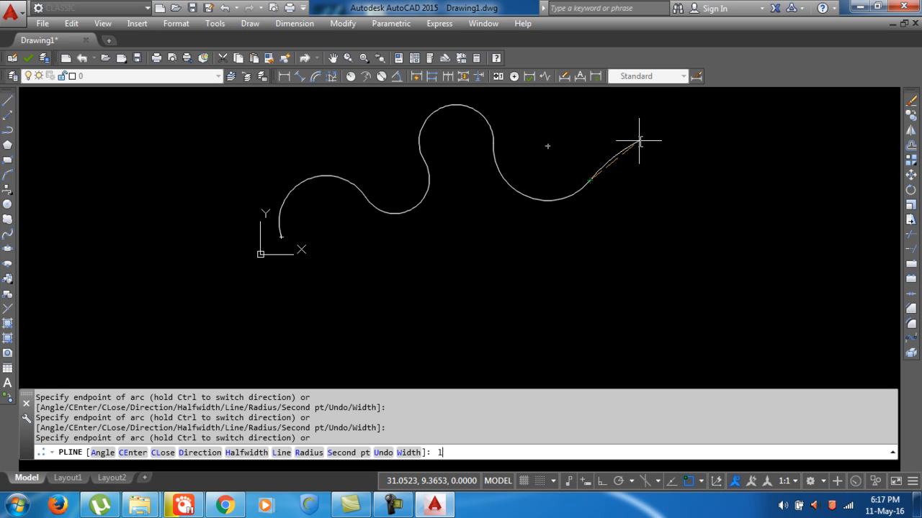
# Switch the polyline to the Line option, add four straight segments around the right and lower sides, and close the shape.
pyautogui.press('Return')
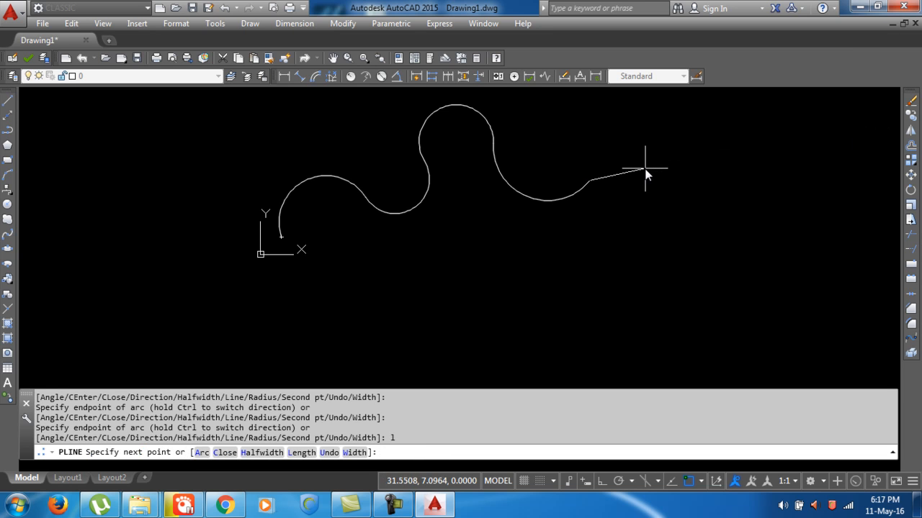
pyautogui.click(659, 167)
pyautogui.click(652, 260)
pyautogui.click(473, 276)
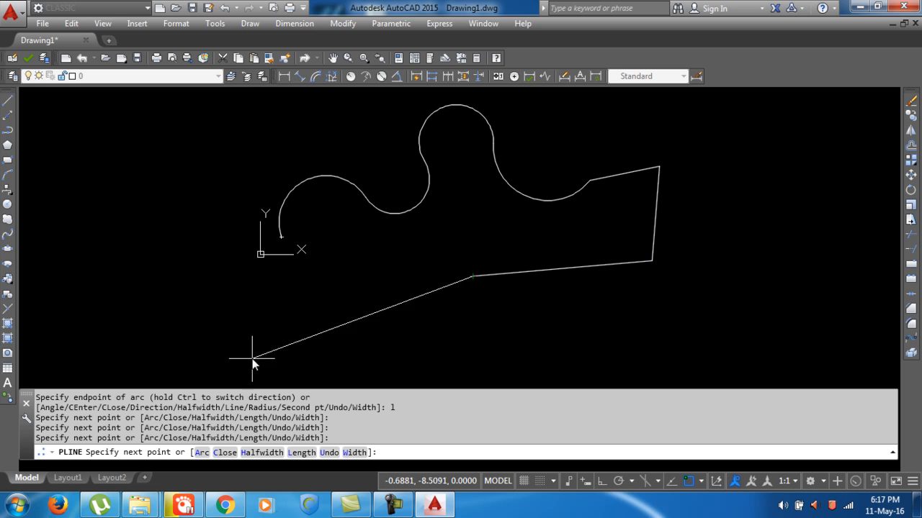
pyautogui.click(360, 363)
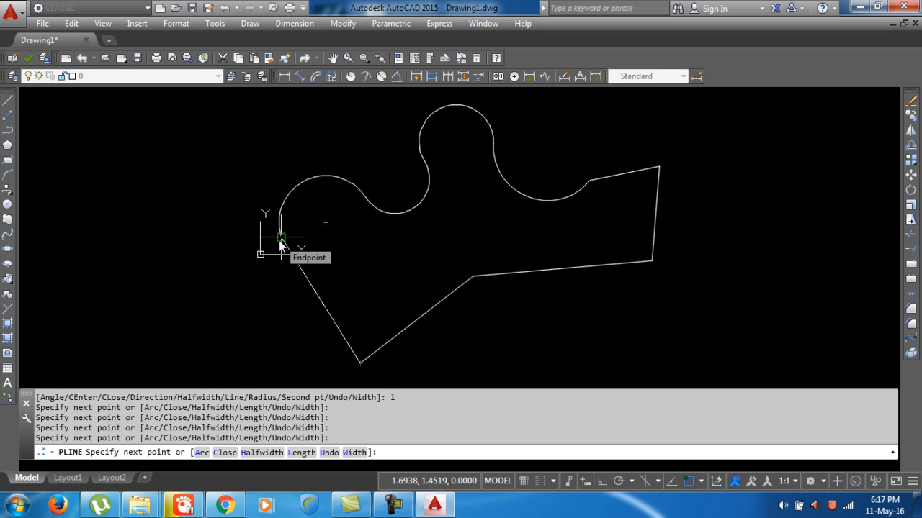
pyautogui.write('c')
pyautogui.press('Return')
pyautogui.moveTo(479, 240)
pyautogui.mouseDown(button='middle')
pyautogui.moveTo(415, 286)
pyautogui.moveTo(326, 250)
pyautogui.mouseUp(button='middle')
pyautogui.scroll(-1, 535, 304)
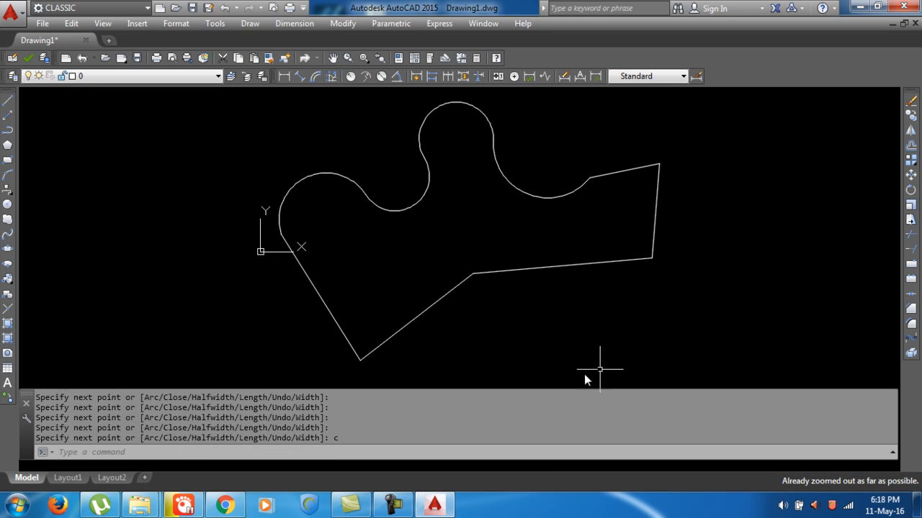
# Erase the closed polyline made of arcs and straight segments.
pyautogui.click(677, 335)
pyautogui.click(613, 291)
pyautogui.scroll(-1, 525, 303)
pyautogui.click(770, 381)
pyautogui.click(393, 210)
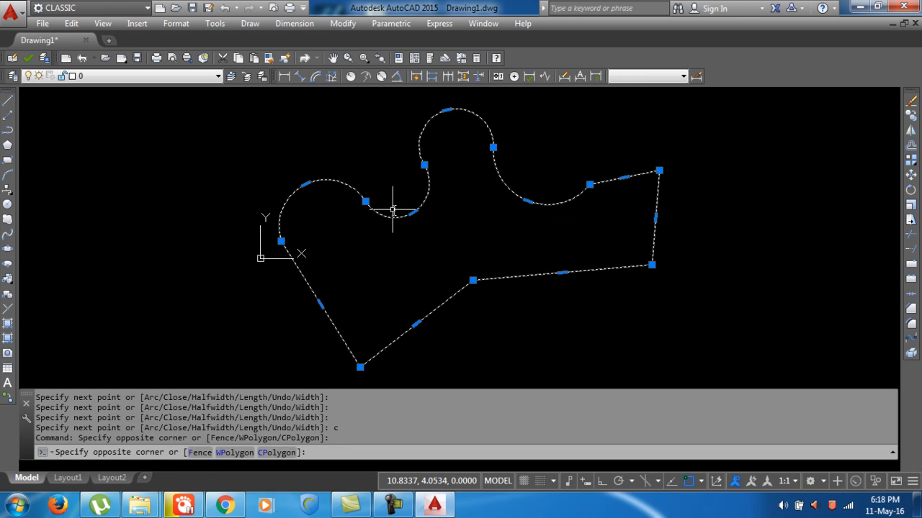
pyautogui.press('Delete')
# Start a polyline just above and right of the origin with starting and ending half-widths of 0.1.
pyautogui.write('pl')
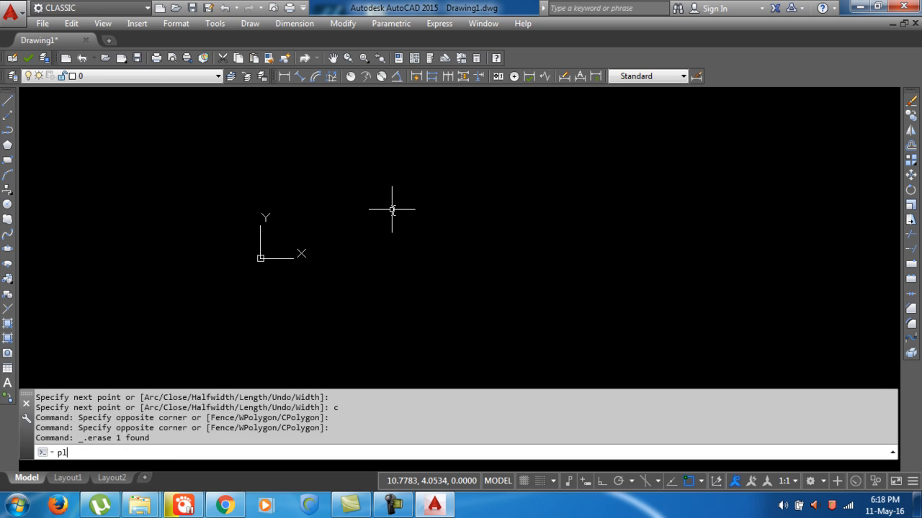
pyautogui.press('Return')
pyautogui.click(313, 223)
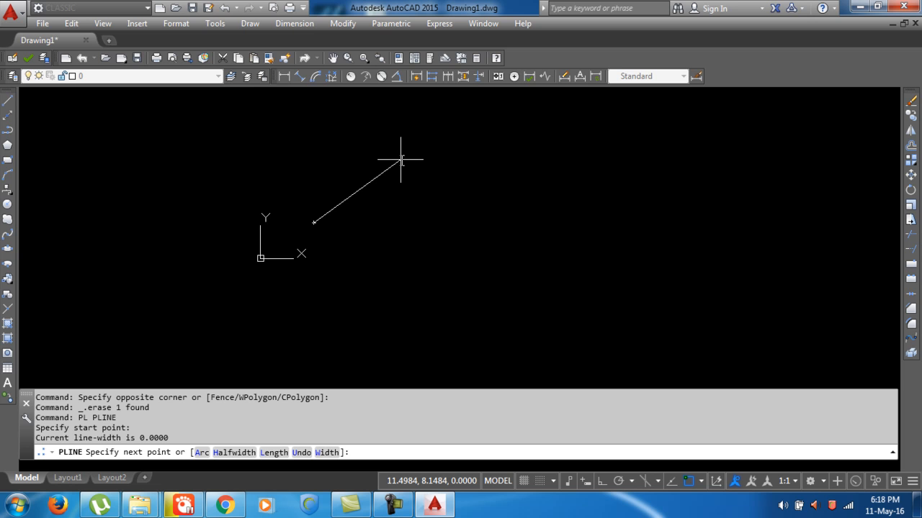
pyautogui.press('Return')
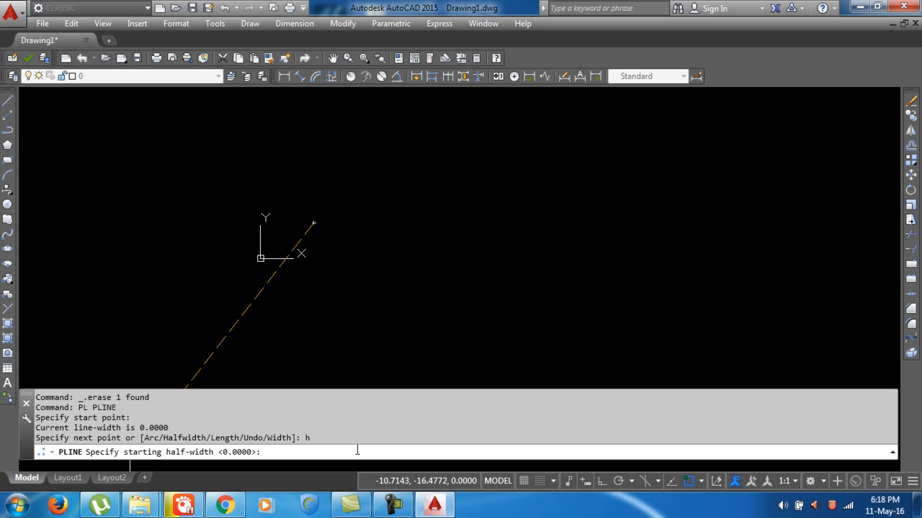
pyautogui.write('.1')
pyautogui.press('Return')
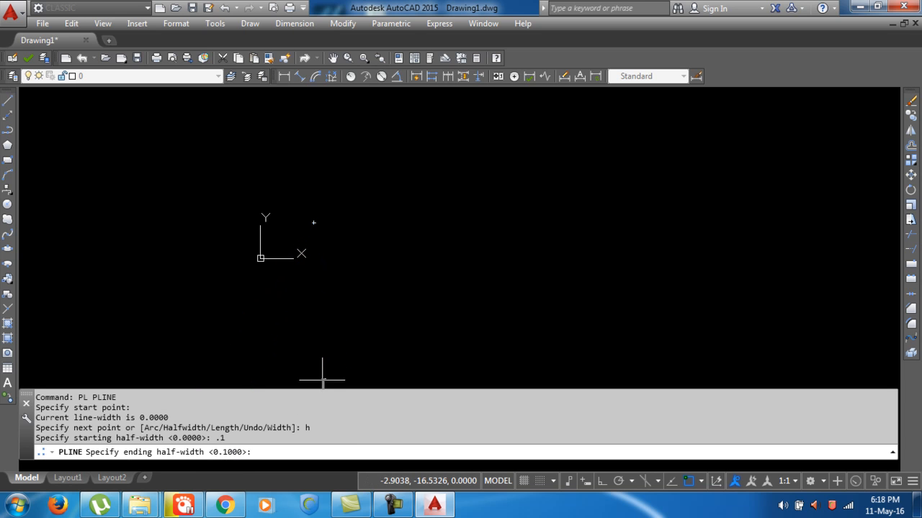
pyautogui.press('Return')
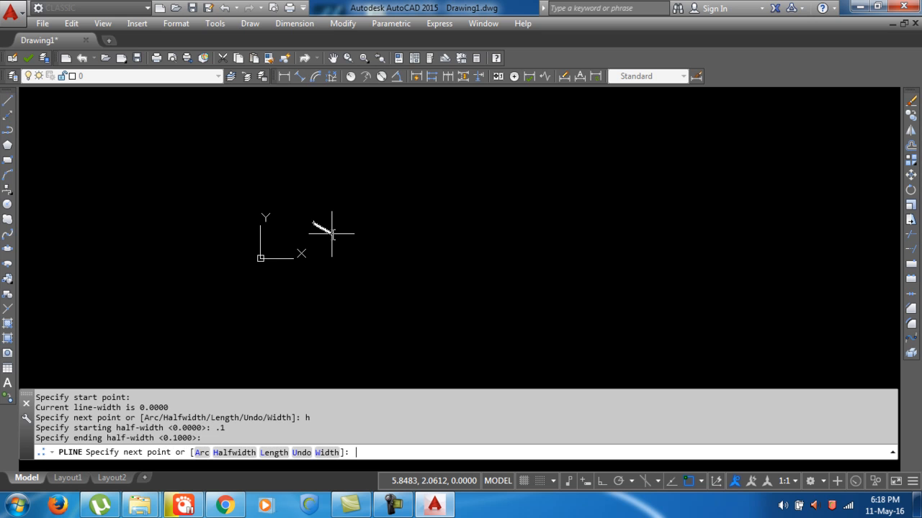
# Add two straight segments rising to the upper right, about 13.7 units long in all, and end the polyline.
pyautogui.scroll(2, 442, 195)
pyautogui.click(395, 194)
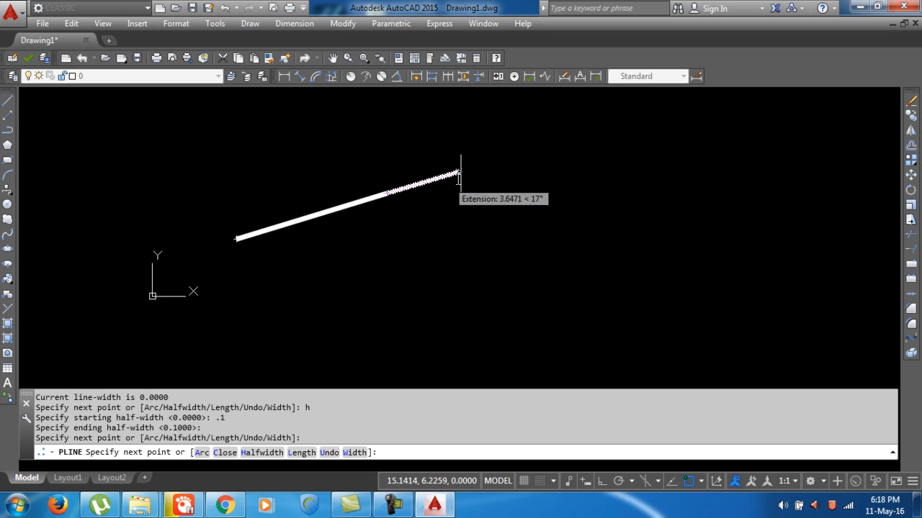
pyautogui.click(493, 162)
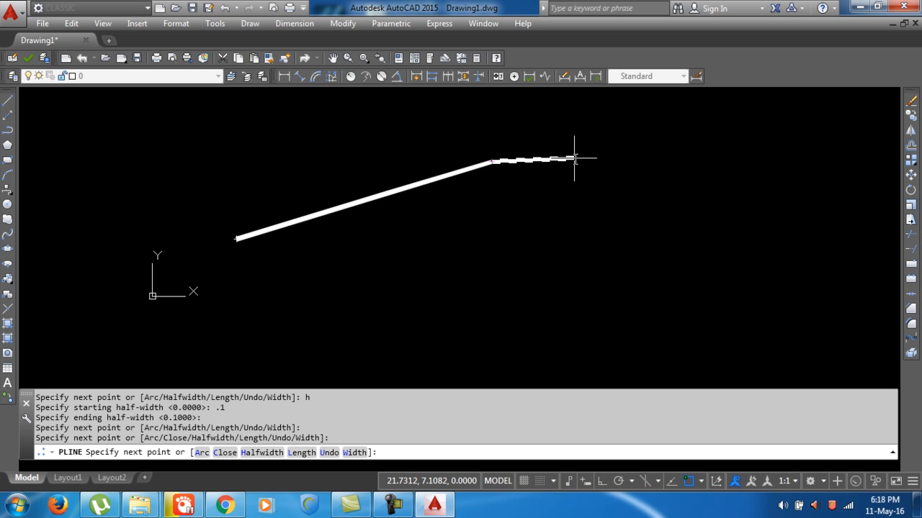
pyautogui.press('Return')
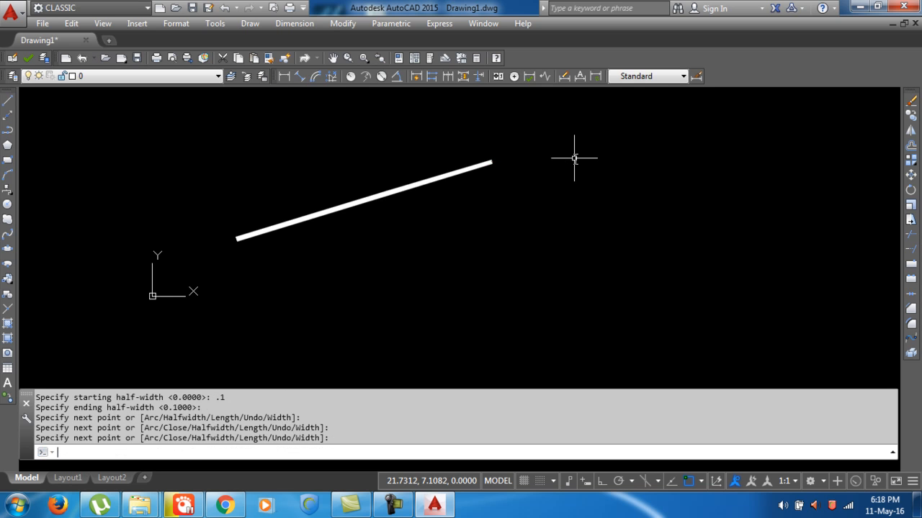
# Draw a single-segment polyline about 12.7 units long below the first one, with starting and ending width 0.1.
pyautogui.write('pl')
pyautogui.press('Return')
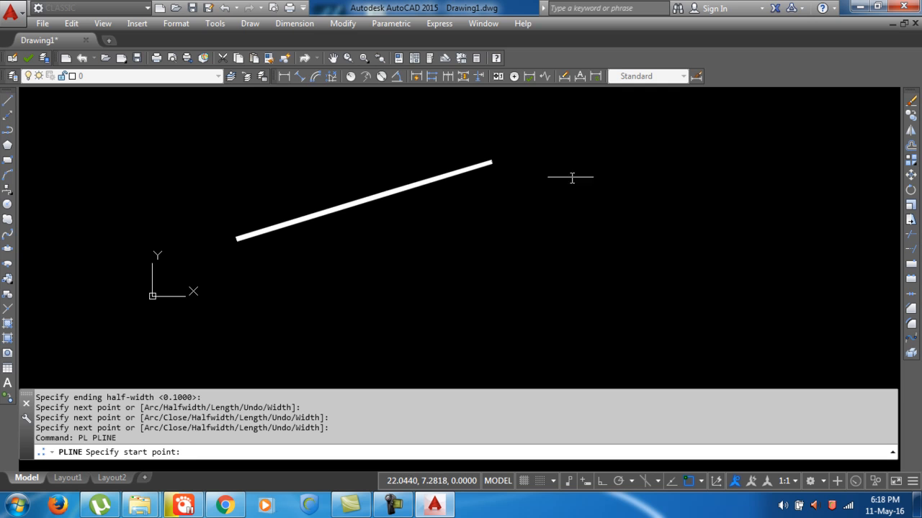
pyautogui.click(264, 287)
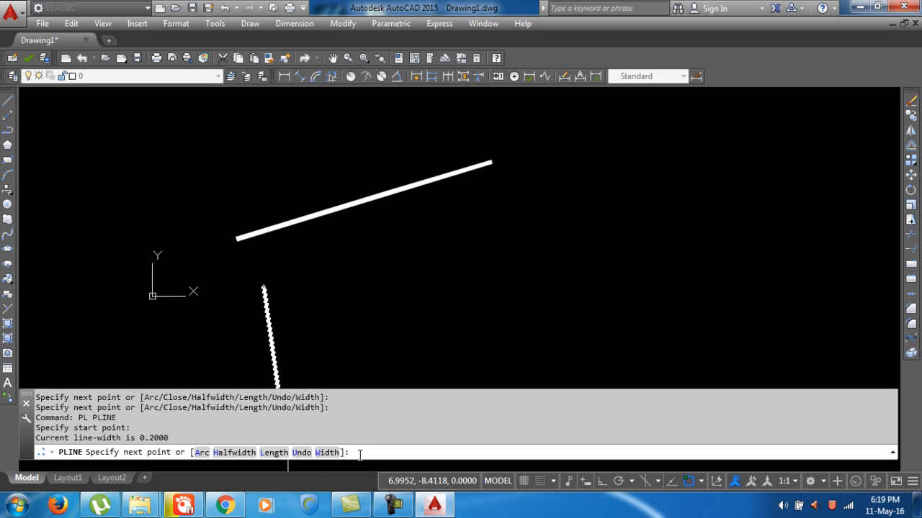
pyautogui.press('Return')
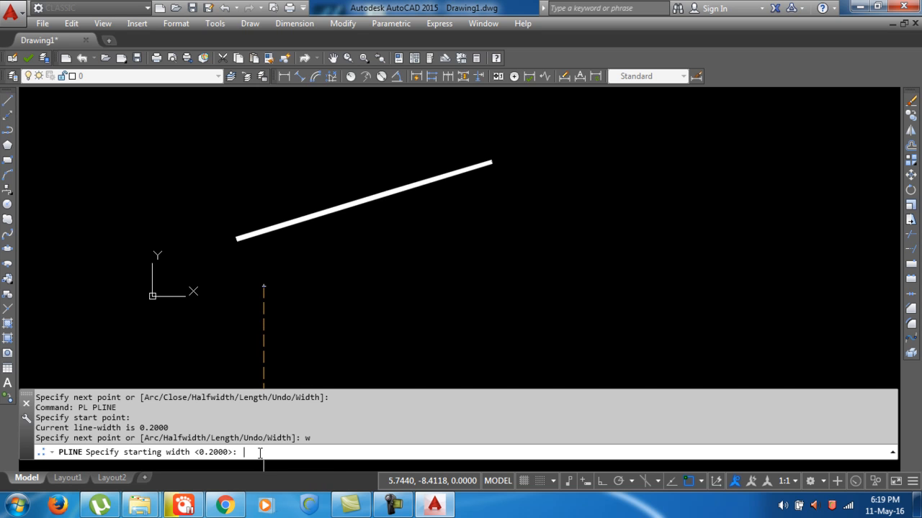
pyautogui.write('.1')
pyautogui.press('Return')
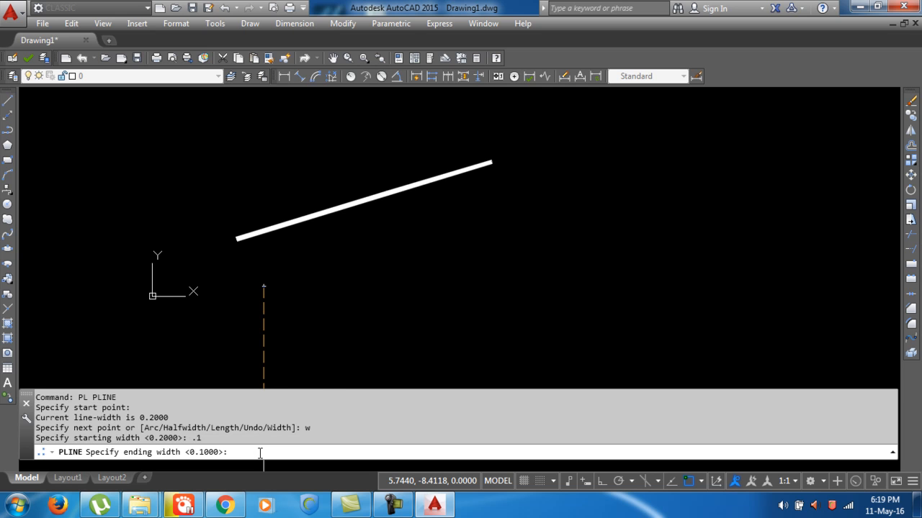
pyautogui.press('Return')
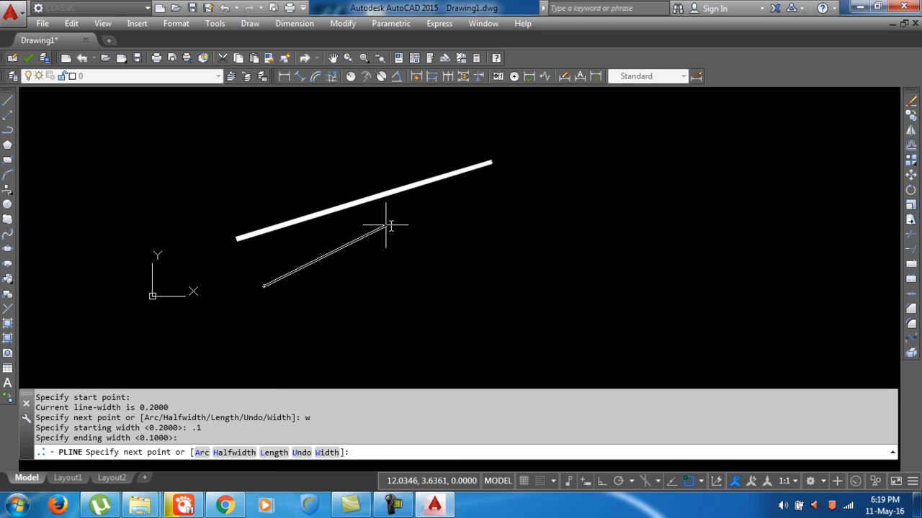
pyautogui.click(491, 190)
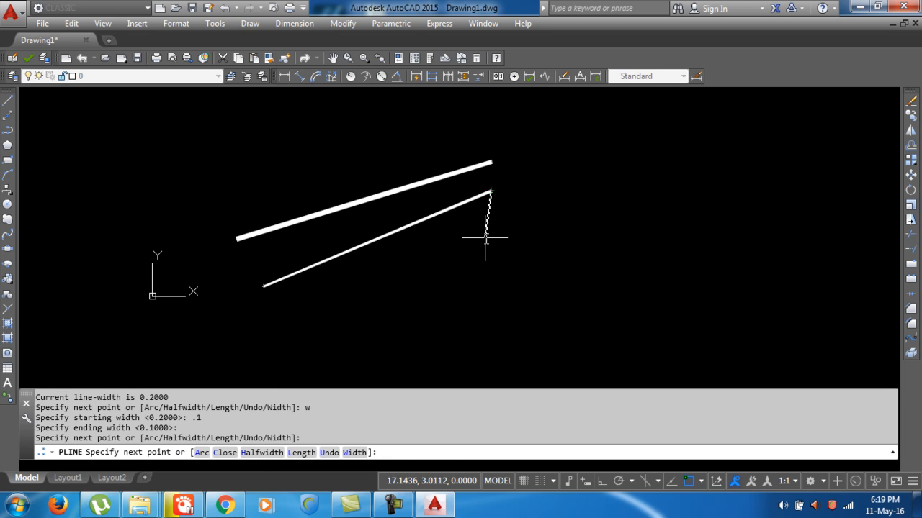
pyautogui.press('Return')
# Inspect the properties of the lower and the upper polyline to compare their segment widths.
pyautogui.scroll(5, 355, 190)
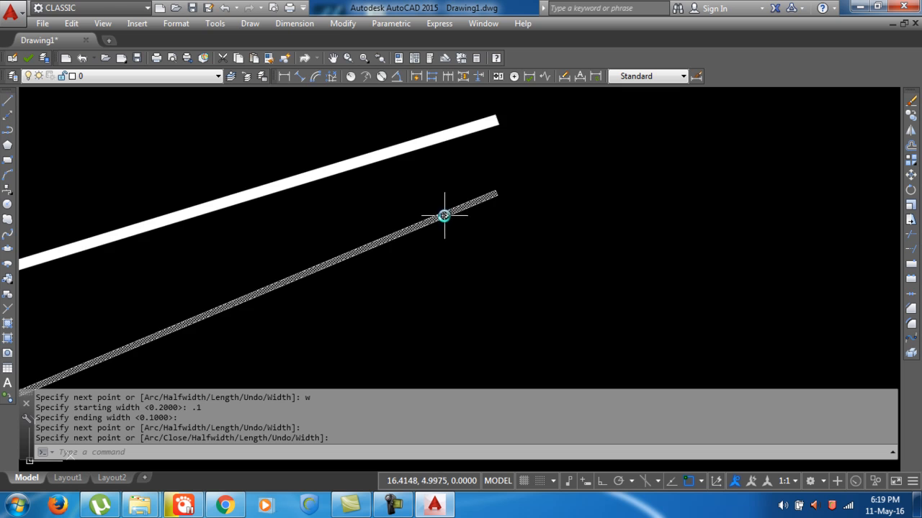
pyautogui.scroll(-2, 548, 229)
pyautogui.moveTo(401, 290); pyautogui.dragTo(449, 238, button='middle')
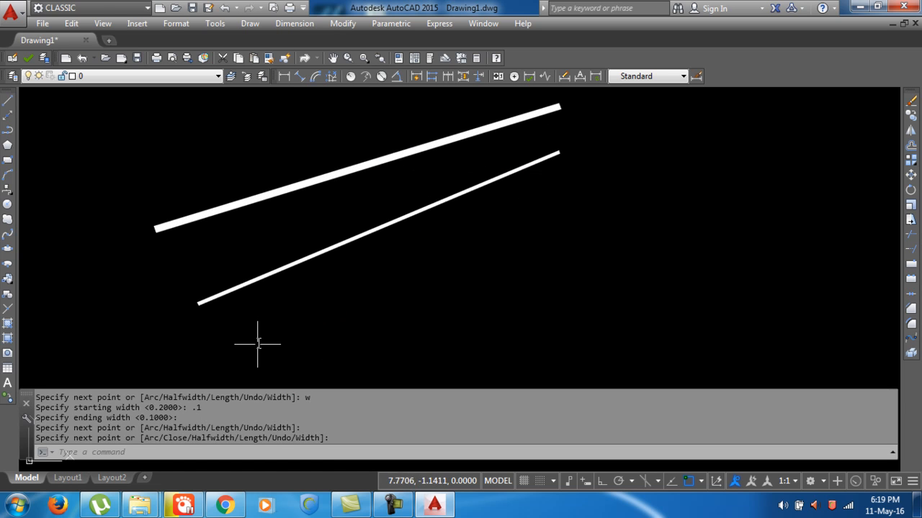
pyautogui.click(531, 165)
pyautogui.rightClick(528, 167)
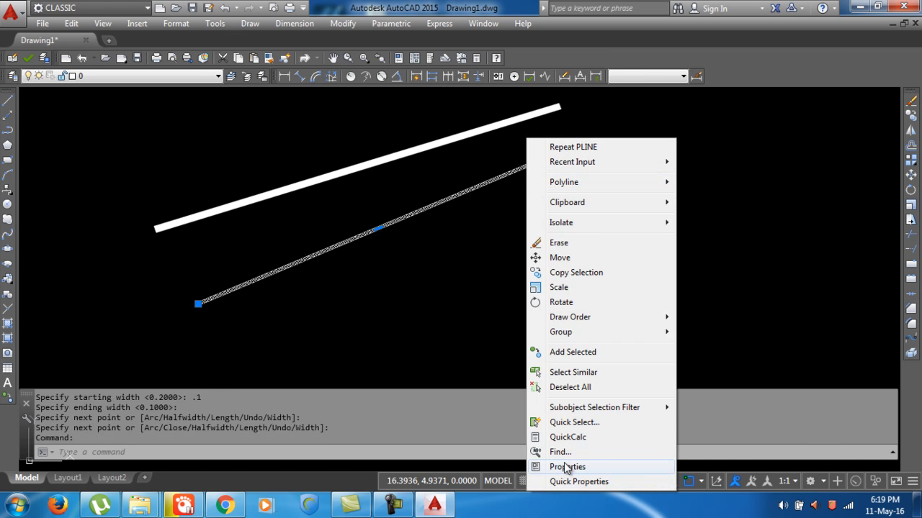
pyautogui.click(563, 466)
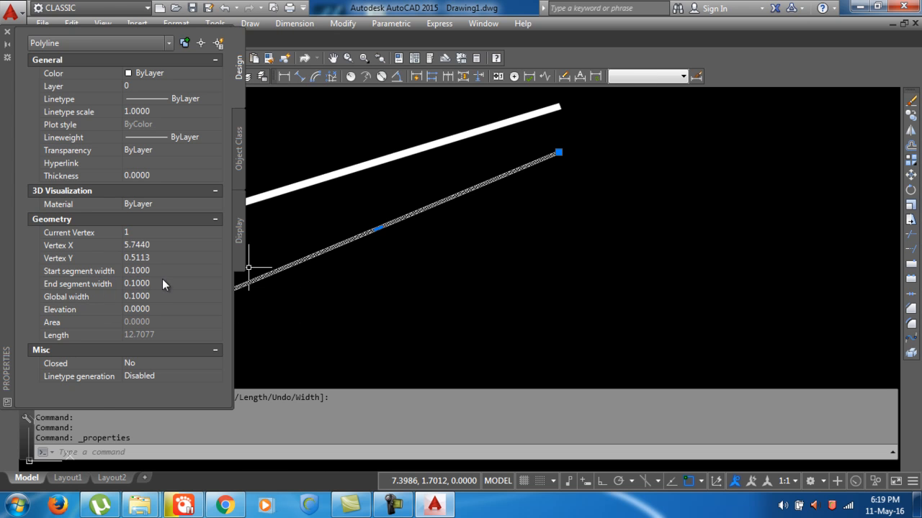
pyautogui.press('Escape')
pyautogui.click(332, 183)
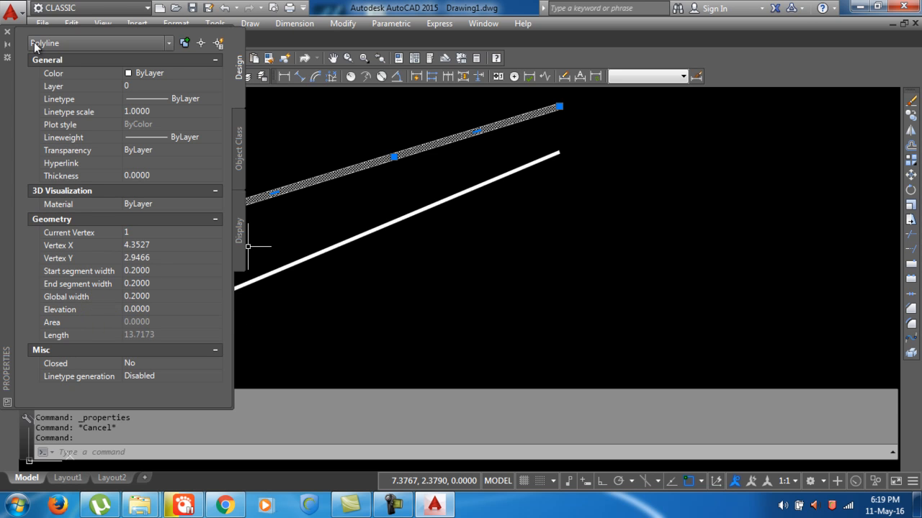
pyautogui.click(7, 32)
pyautogui.press('Escape')
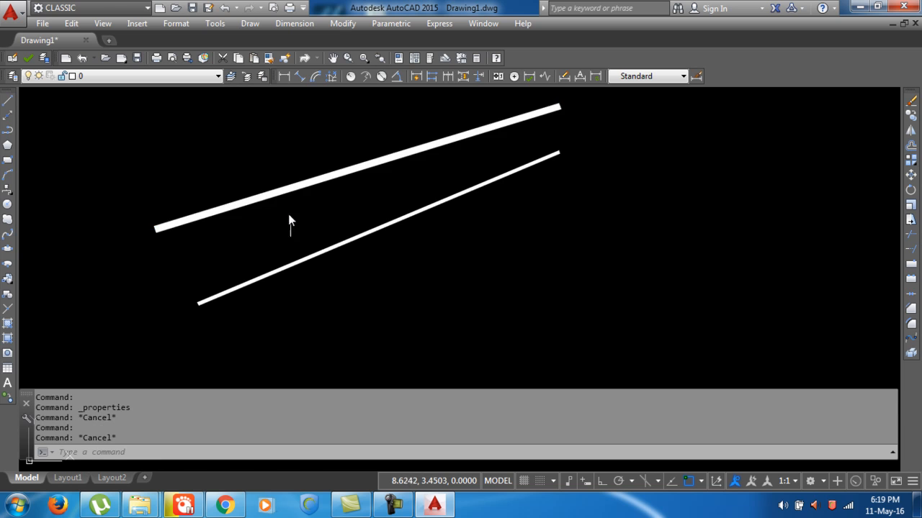
# Erase both wide polylines from the drawing.
pyautogui.click(499, 288)
pyautogui.click(267, 170)
pyautogui.press('Delete')
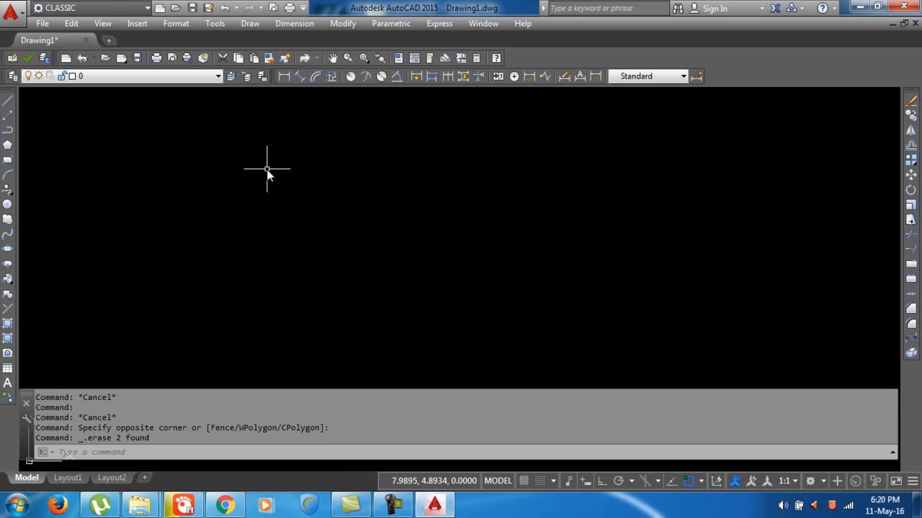
# Start a new polyline and set the length of its first segment by picking a point with the Length option.
pyautogui.click(189, 448)
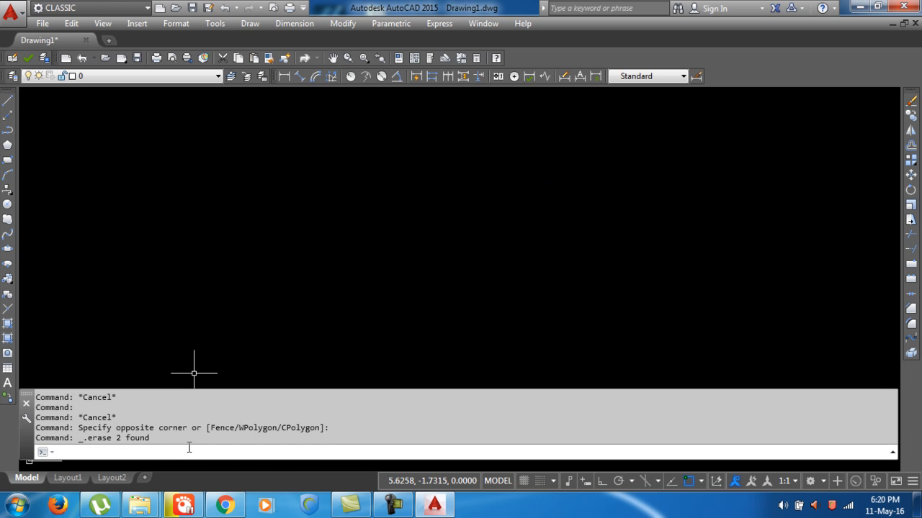
pyautogui.write('pl')
pyautogui.press('Return')
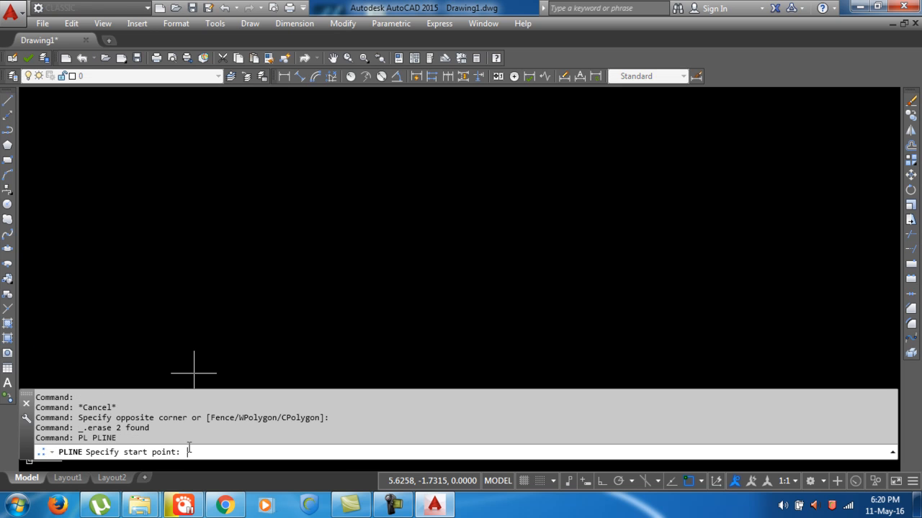
pyautogui.click(180, 323)
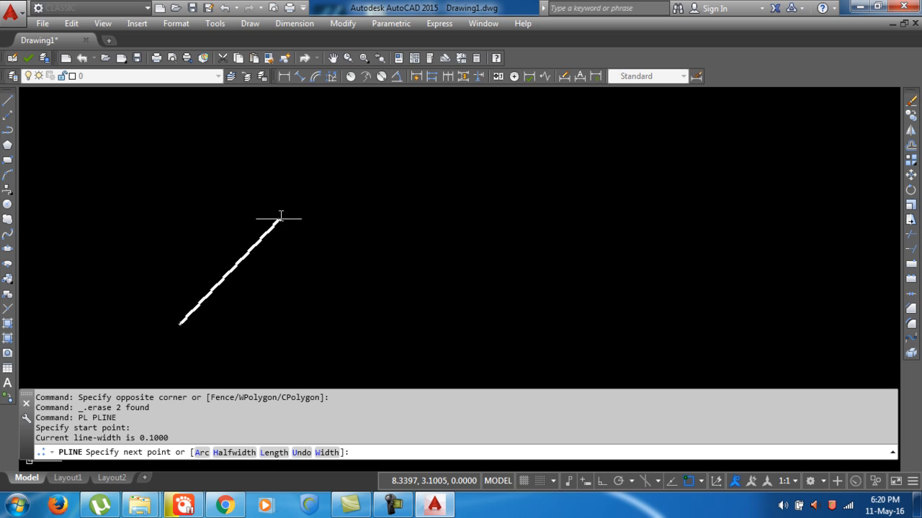
pyautogui.press('Return')
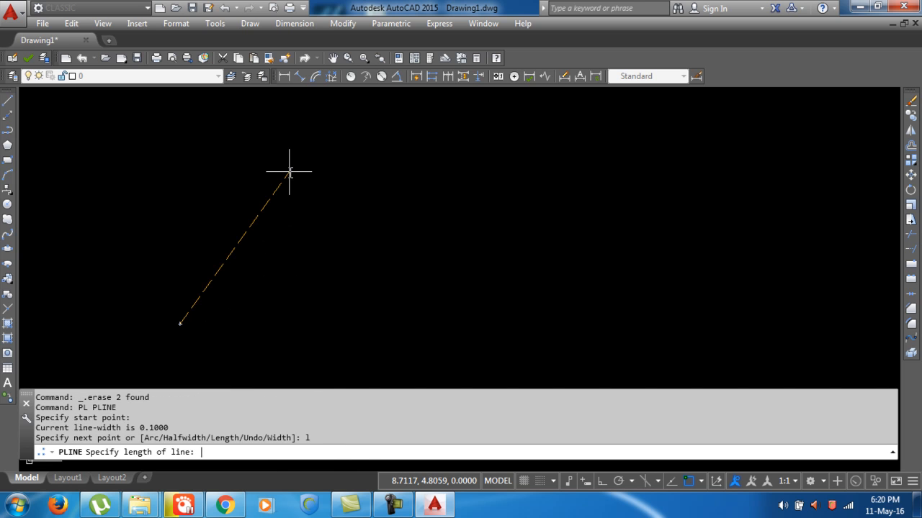
pyautogui.click(360, 171)
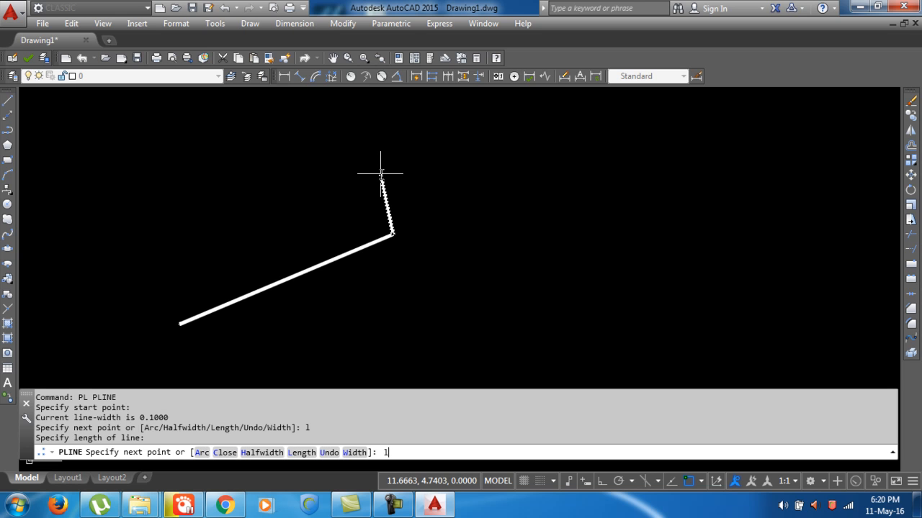
# Extend the polyline in the same direction with a second picked Length segment.
pyautogui.press('Return')
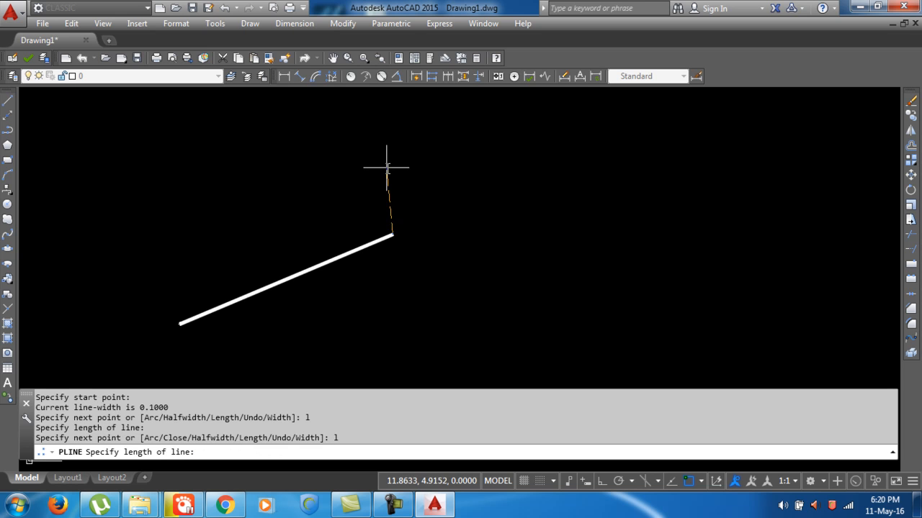
pyautogui.scroll(5, 424, 250)
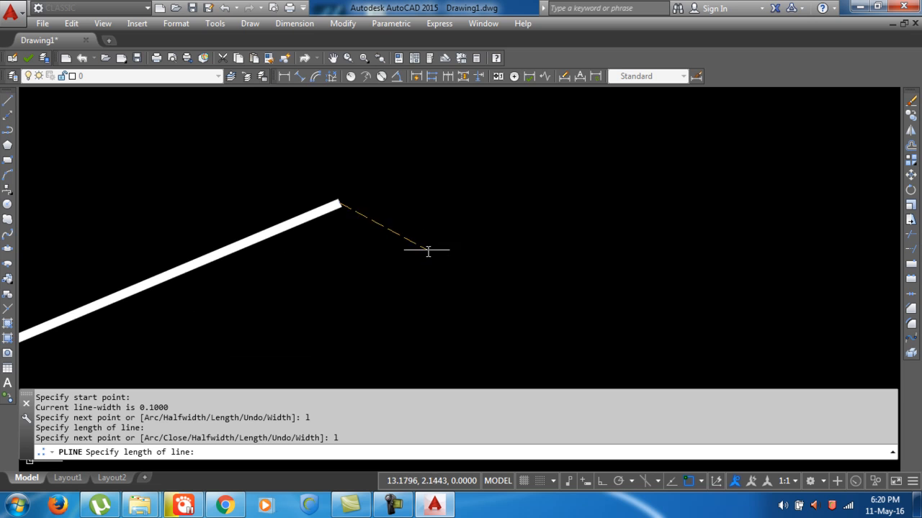
pyautogui.write('w')
pyautogui.press('Return')
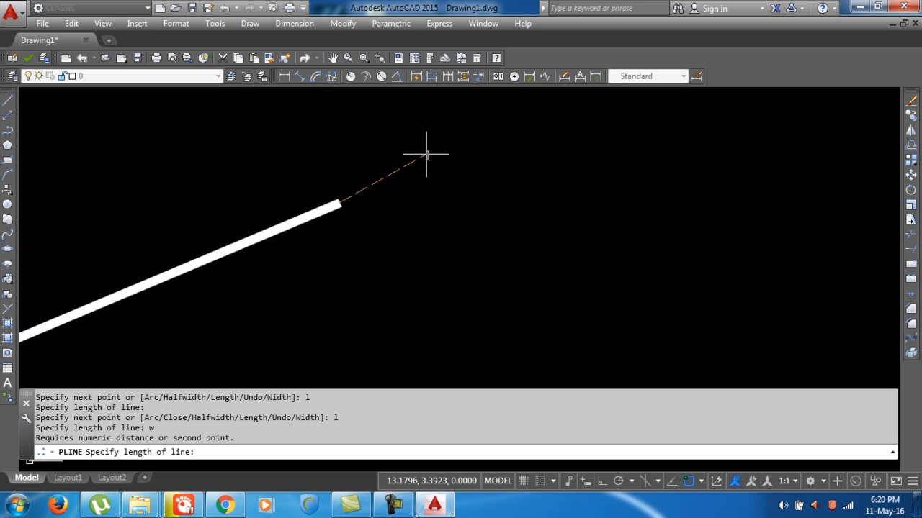
pyautogui.click(421, 163)
# Set the polyline's starting and ending width to 0 for the segments that follow.
pyautogui.write('w')
pyautogui.press('Return')
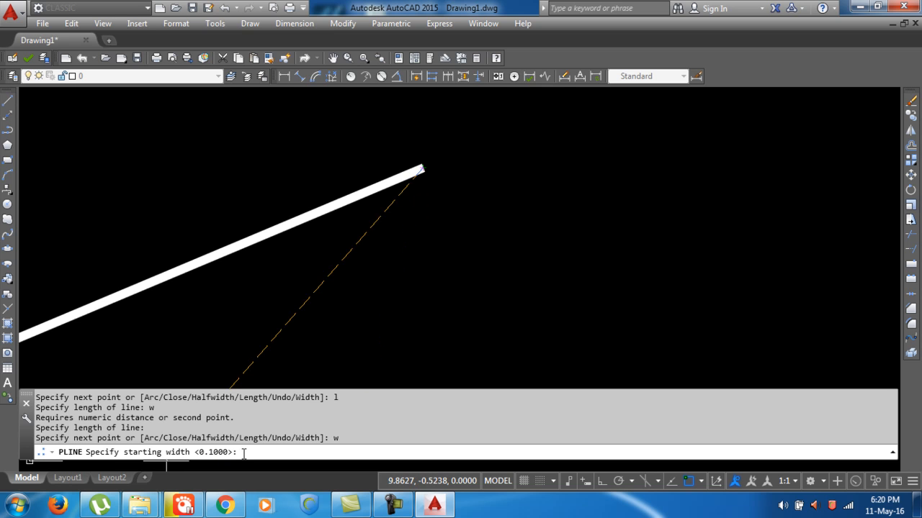
pyautogui.press('Return')
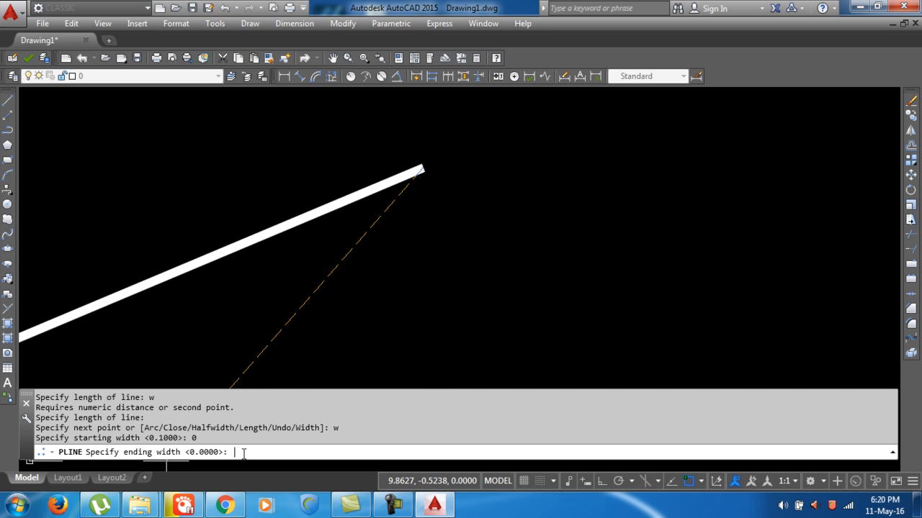
pyautogui.press('Return')
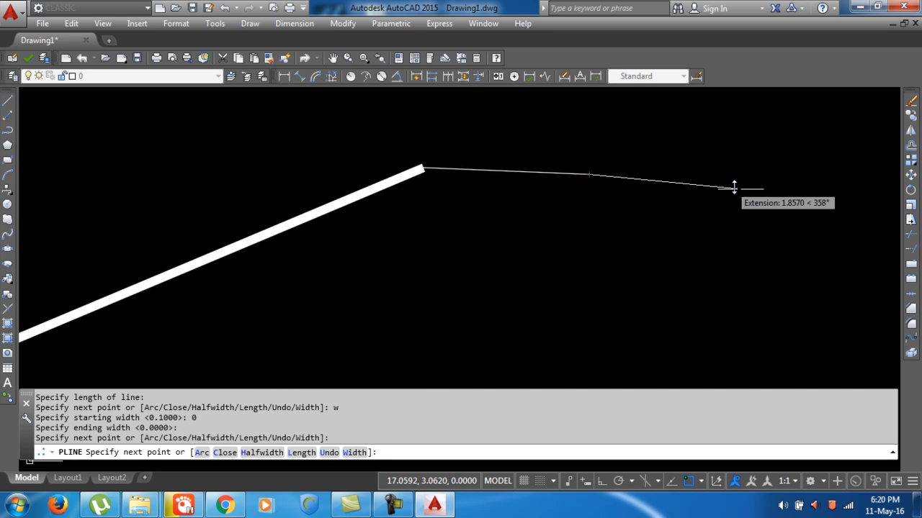
# Draw thin straight segments around the right and lower sides back to the polyline's start point and end the polyline.
pyautogui.click(771, 237)
pyautogui.scroll(1, 637, 216)
pyautogui.scroll(-3, 608, 238)
pyautogui.click(607, 270)
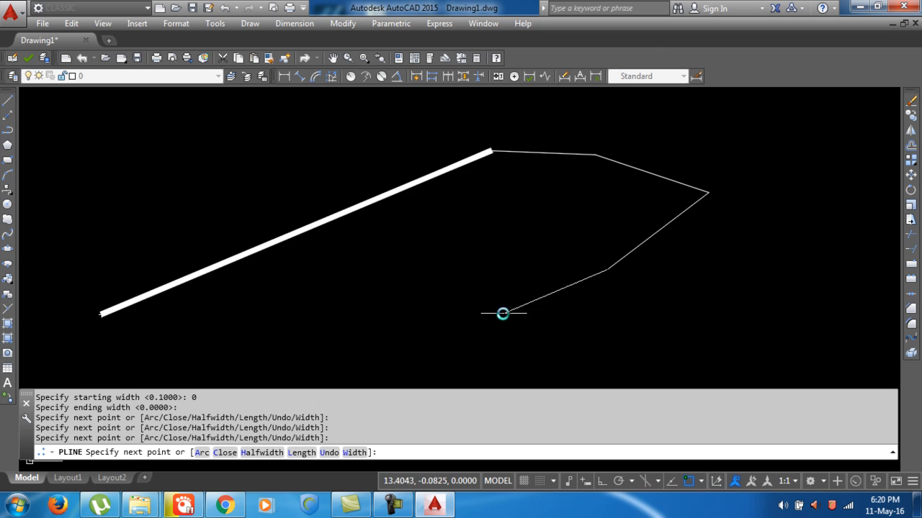
pyautogui.click(512, 319)
pyautogui.click(345, 340)
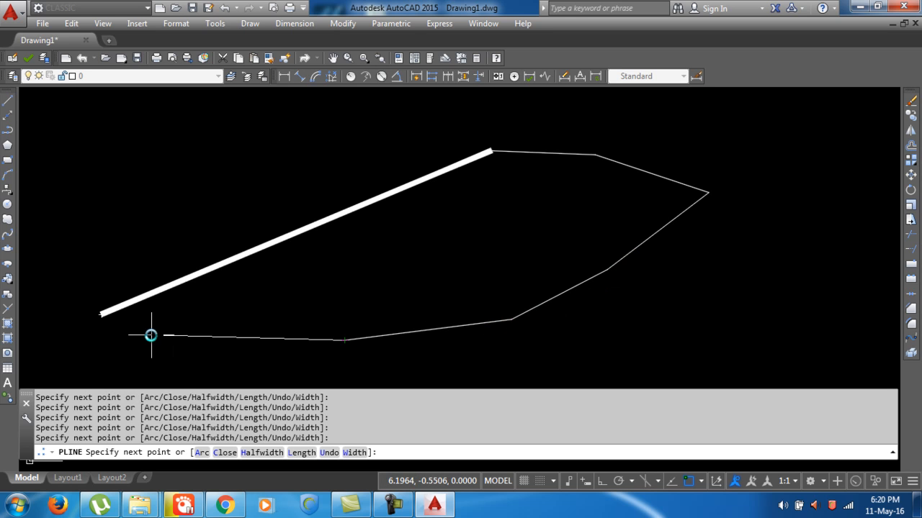
pyautogui.click(100, 314)
pyautogui.press('Return')
# Start a new polyline in the empty area above the closed shape and draw four connected straight segments.
pyautogui.scroll(-6, 350, 305)
pyautogui.moveTo(407, 370); pyautogui.dragTo(384, 325, button='middle')
pyautogui.click(263, 451)
pyautogui.write('p')
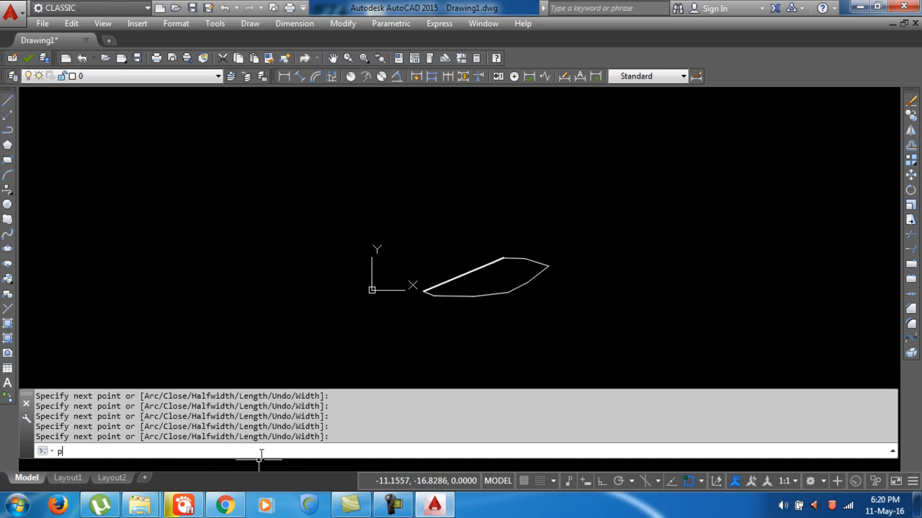
pyautogui.write('l')
pyautogui.press('Return')
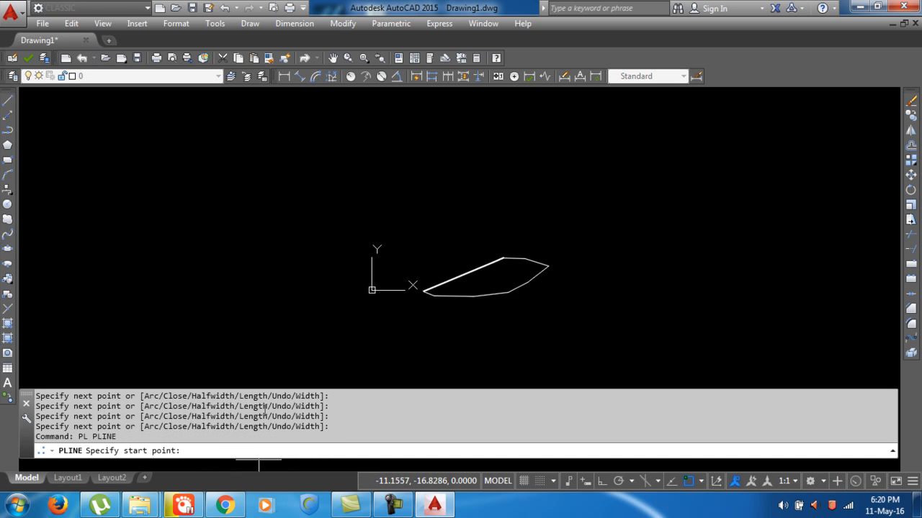
pyautogui.click(382, 195)
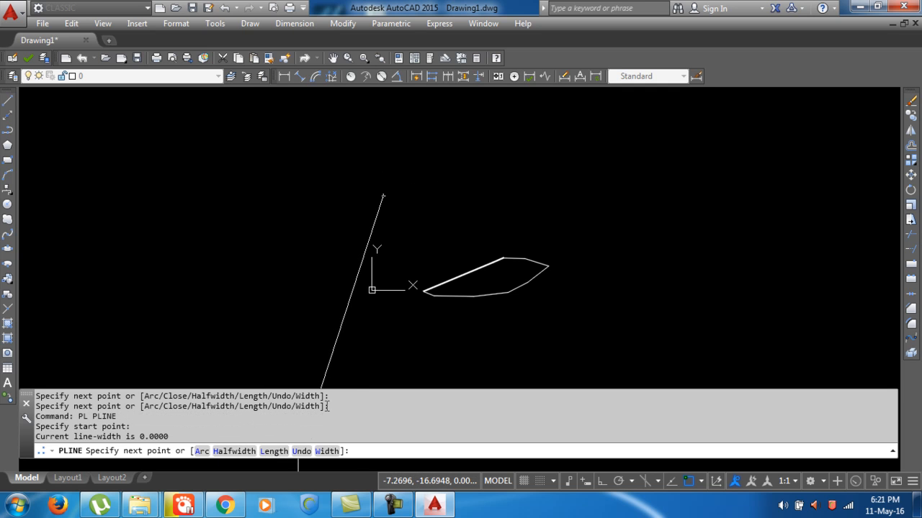
pyautogui.click(460, 149)
pyautogui.click(549, 161)
pyautogui.click(610, 192)
pyautogui.click(523, 218)
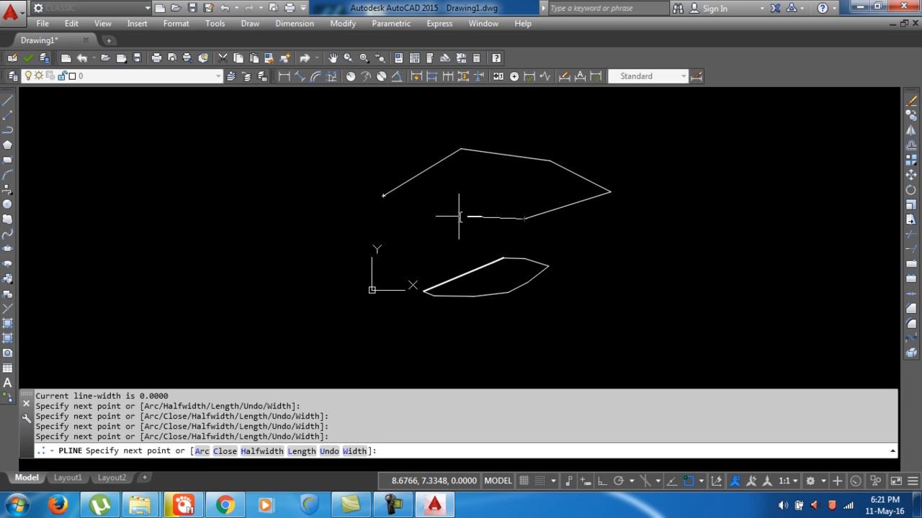
# Extend the open polyline with six more straight segments running down and around to the left of the closed shape.
pyautogui.click(458, 216)
pyautogui.click(433, 260)
pyautogui.click(301, 299)
pyautogui.click(252, 253)
pyautogui.click(301, 220)
pyautogui.click(362, 242)
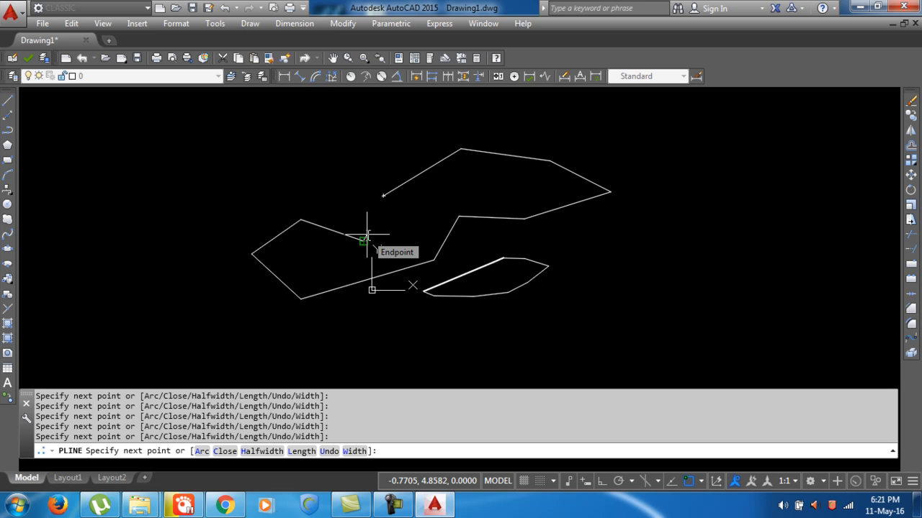
# Remove the last six segments one by one with the polyline's Undo option and end the command.
pyautogui.write('u')
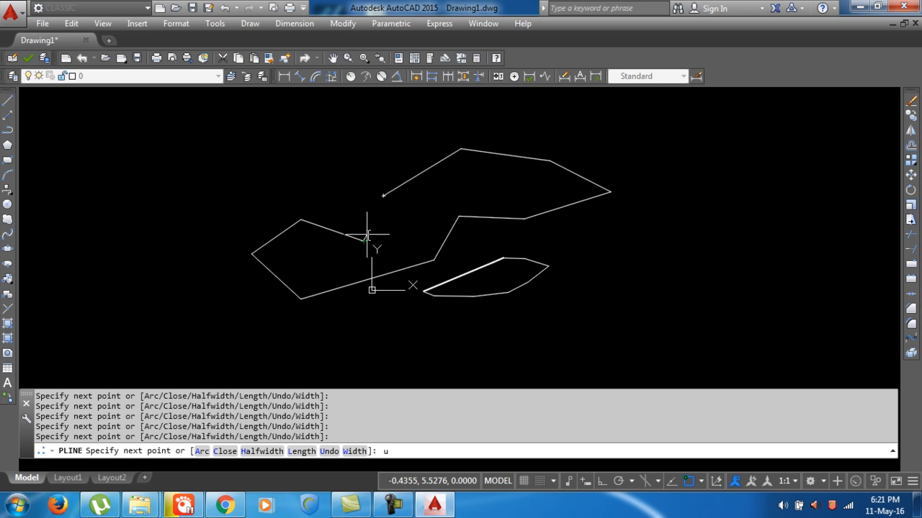
pyautogui.press('Return')
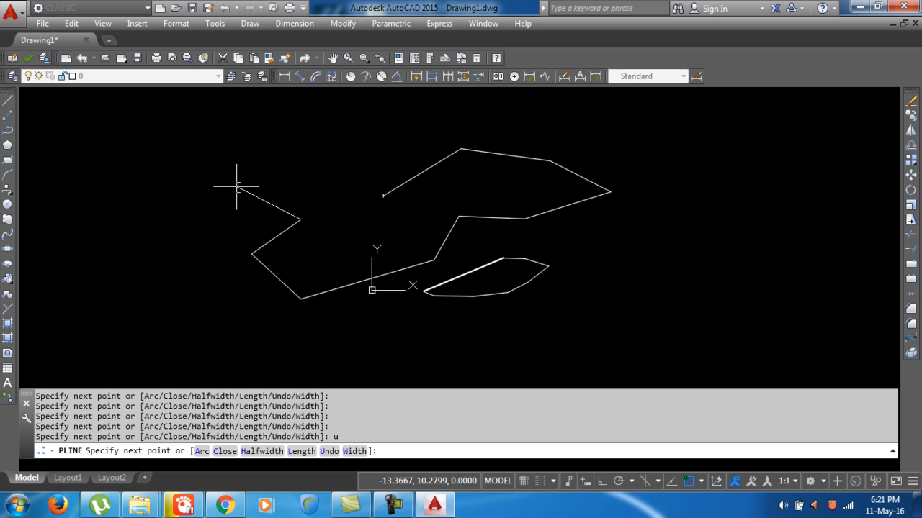
pyautogui.write('u')
pyautogui.press('Return')
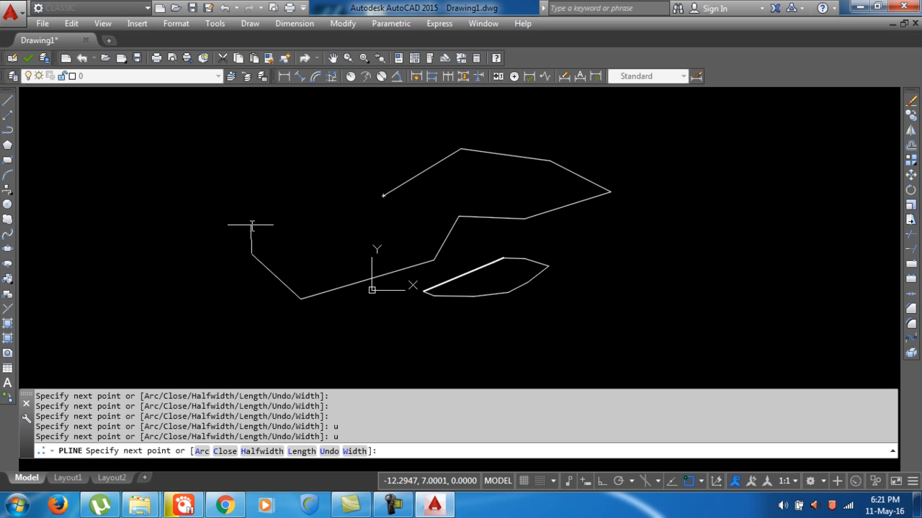
pyautogui.write('u')
pyautogui.press('Return')
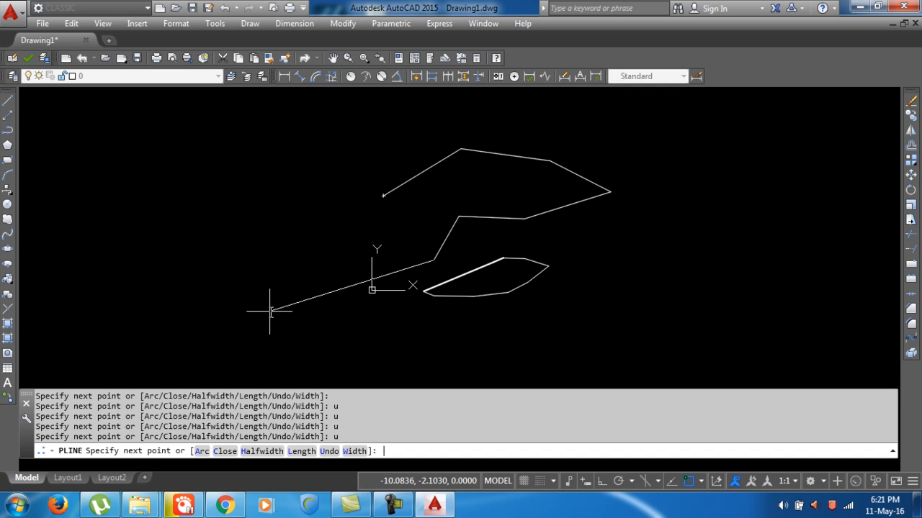
pyautogui.write('u')
pyautogui.press('Return')
pyautogui.write('u')
pyautogui.press('Return')
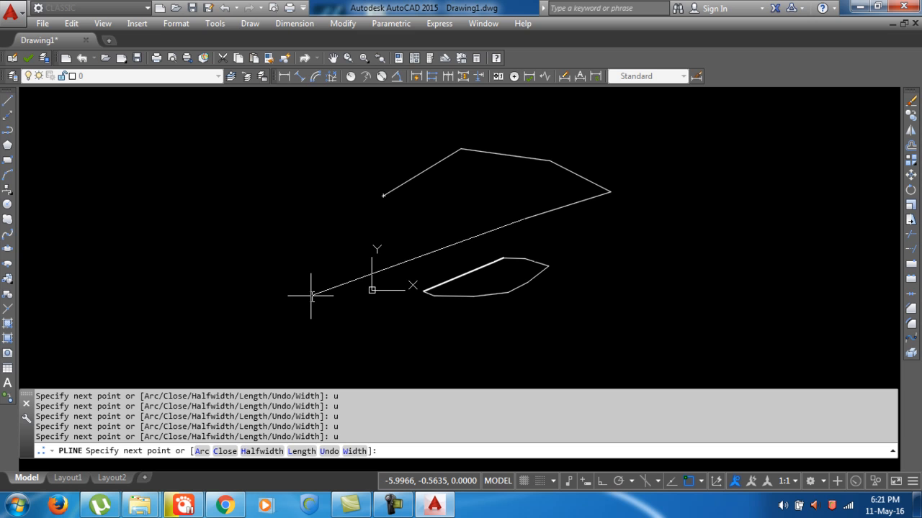
pyautogui.press('Escape')
# Start a new polyline to the right of the closed shape and draw an arc with a 45-degree included angle.
pyautogui.write('pl')
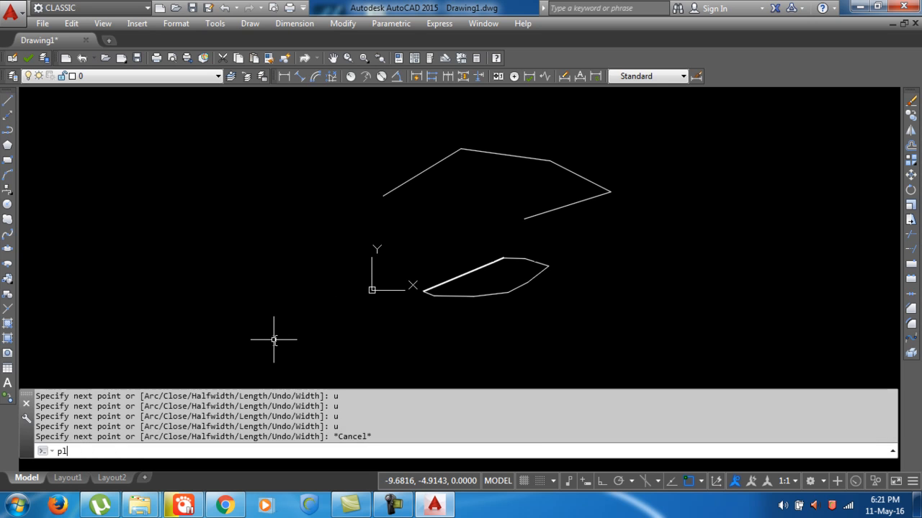
pyautogui.press('Return')
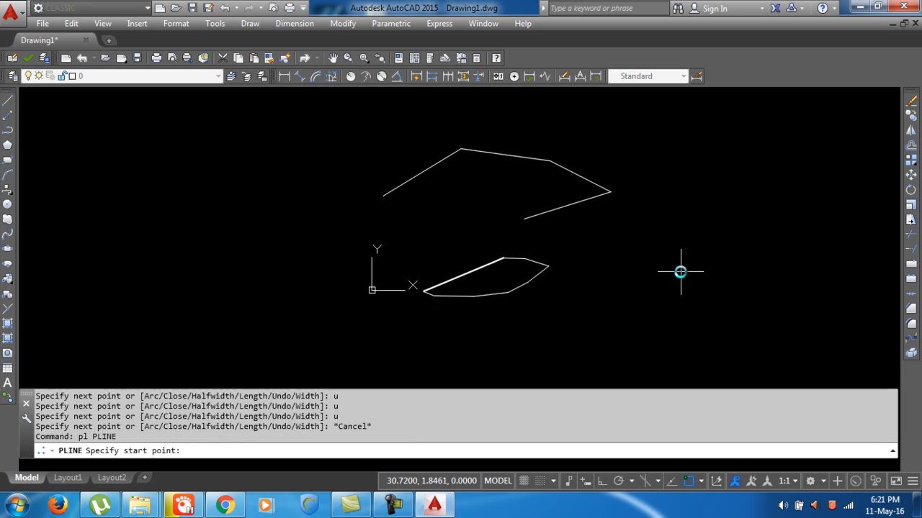
pyautogui.click(615, 286)
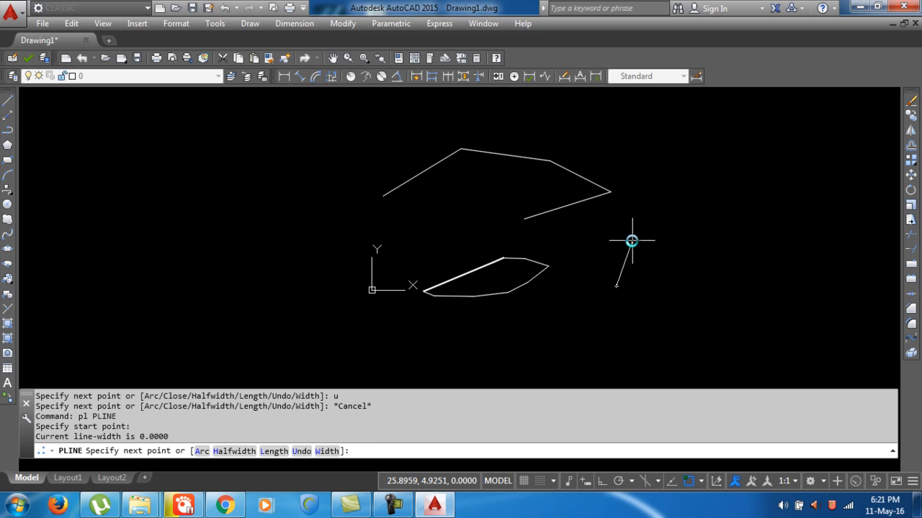
pyautogui.press('Return')
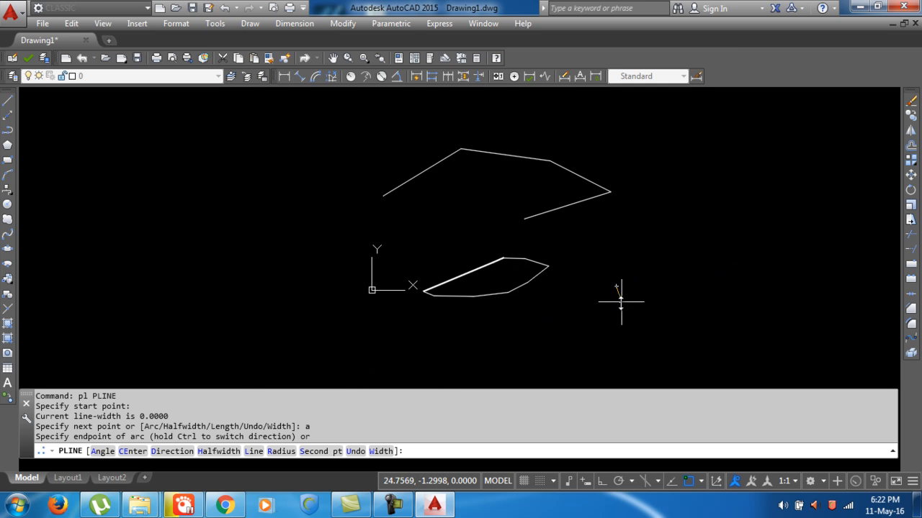
pyautogui.press('Return')
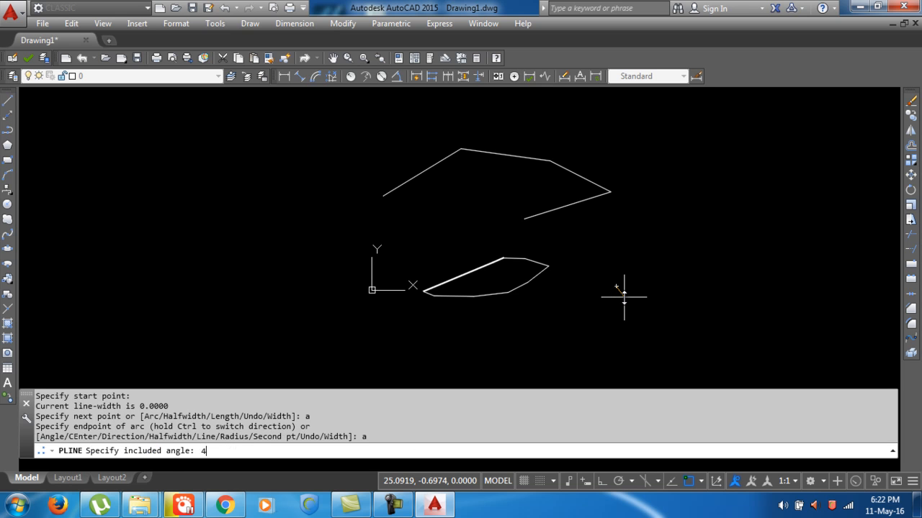
pyautogui.press('Return')
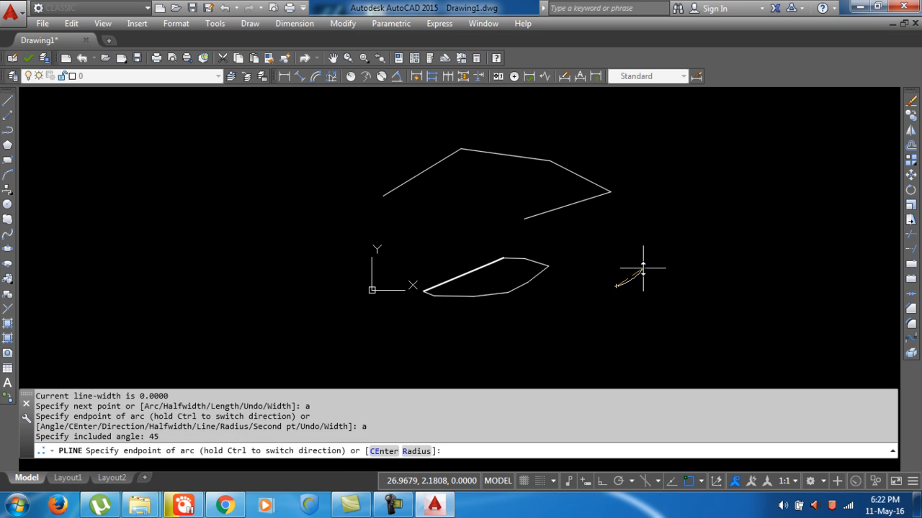
pyautogui.click(646, 268)
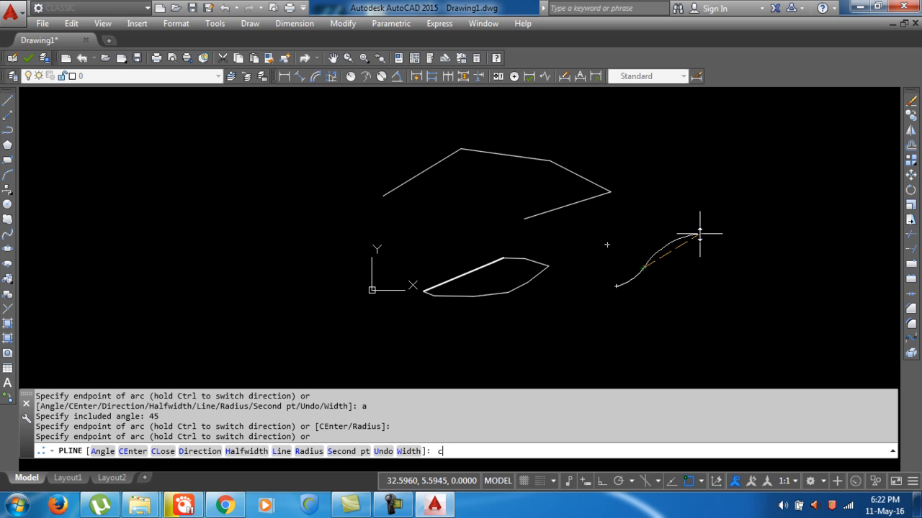
# Add a second arc by picking its center and setting a 45-degree included angle, and close the polyline with an arc.
pyautogui.press('Return')
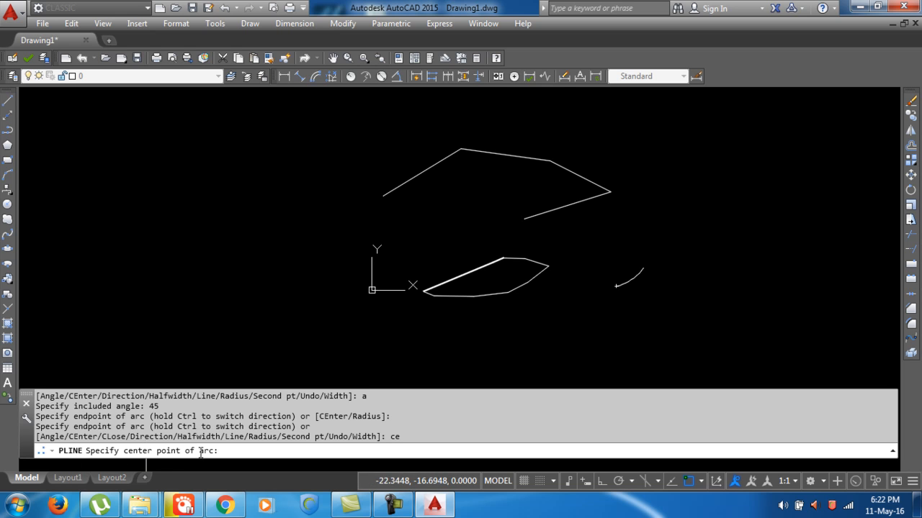
pyautogui.click(666, 244)
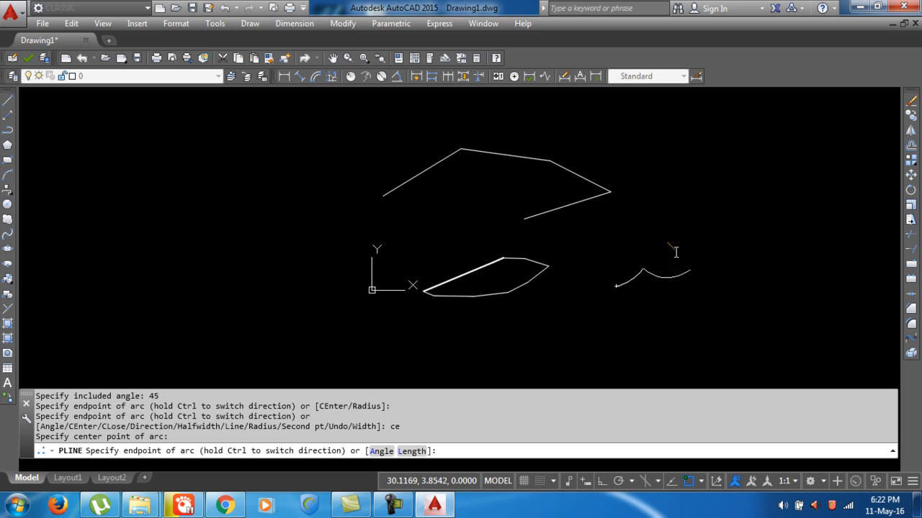
pyautogui.scroll(2, 674, 239)
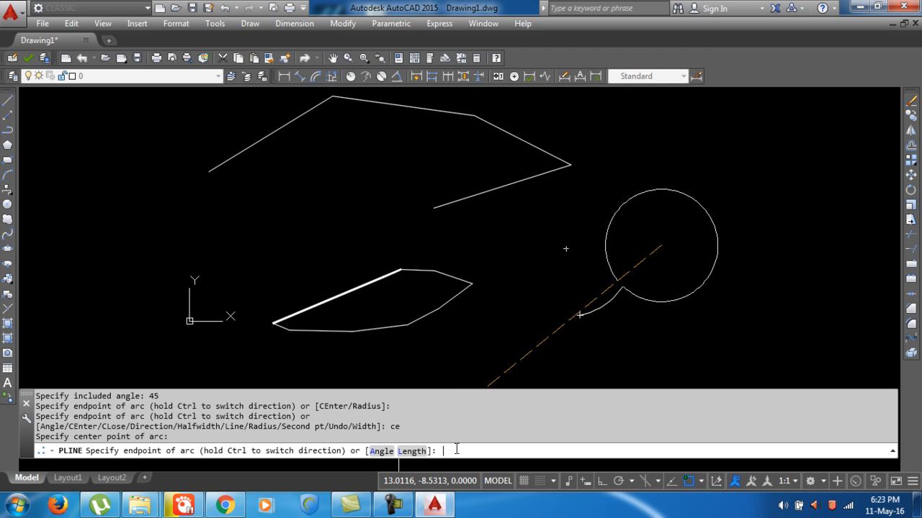
pyautogui.press('Return')
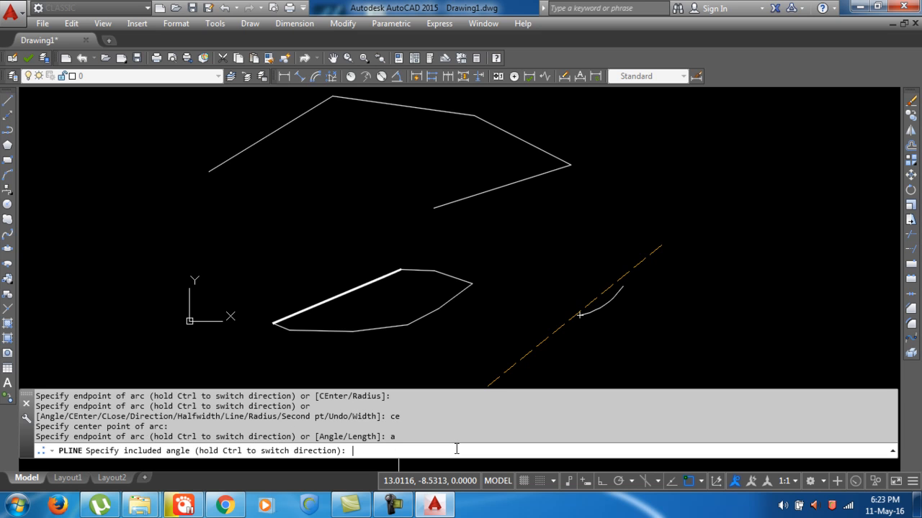
pyautogui.write('45')
pyautogui.press('Return')
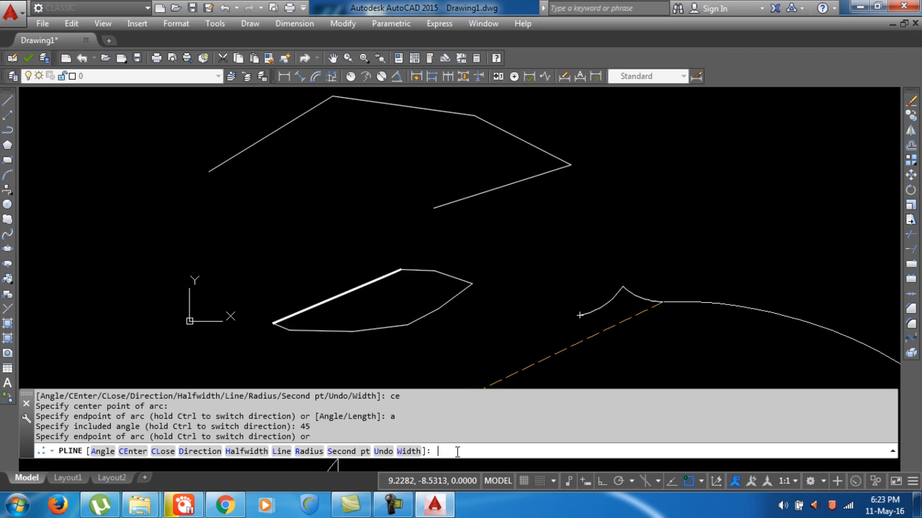
pyautogui.press('Return')
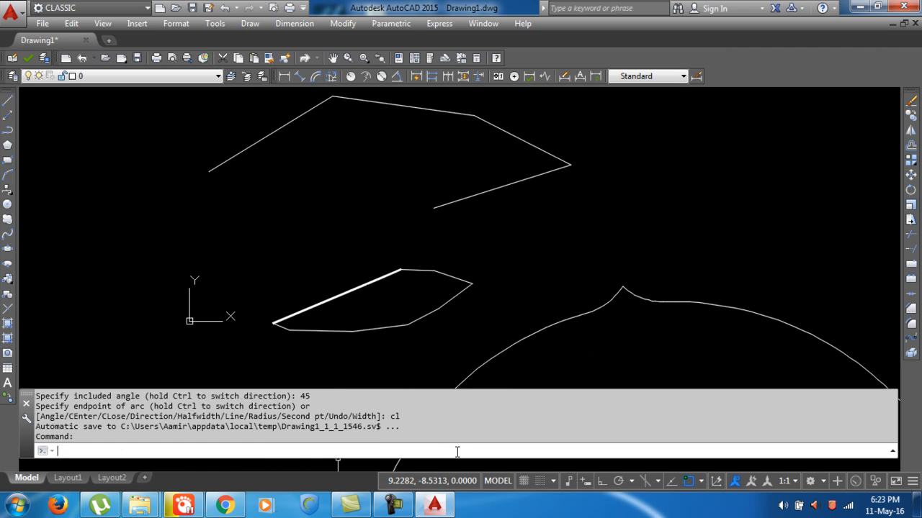
# Zoom to the drawing extents and examine the closed arc polyline by selecting and deselecting it.
pyautogui.scroll(-2, 720, 356)
pyautogui.moveTo(677, 271)
pyautogui.mouseDown(button='middle')
pyautogui.moveTo(515, 173)
pyautogui.moveTo(470, 103)
pyautogui.mouseUp(button='middle')
pyautogui.scroll(-1, 613, 221)
pyautogui.write('z')
pyautogui.press('Return')
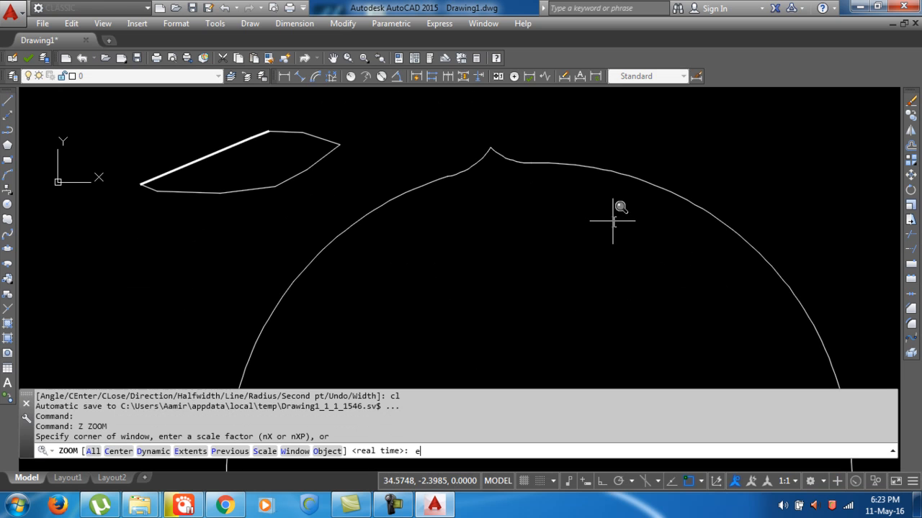
pyautogui.write('e')
pyautogui.press('Return')
pyautogui.scroll(-1, 535, 206)
pyautogui.scroll(4, 469, 161)
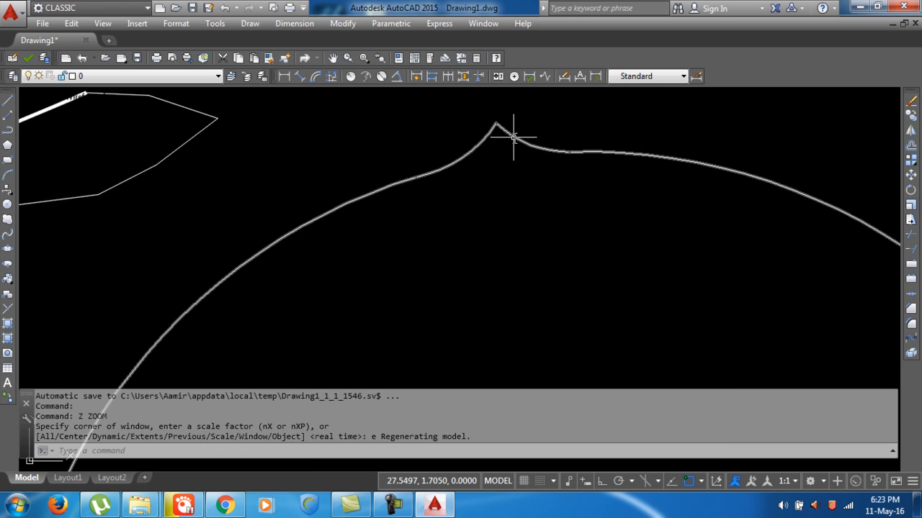
pyautogui.click(513, 137)
pyautogui.scroll(-4, 523, 156)
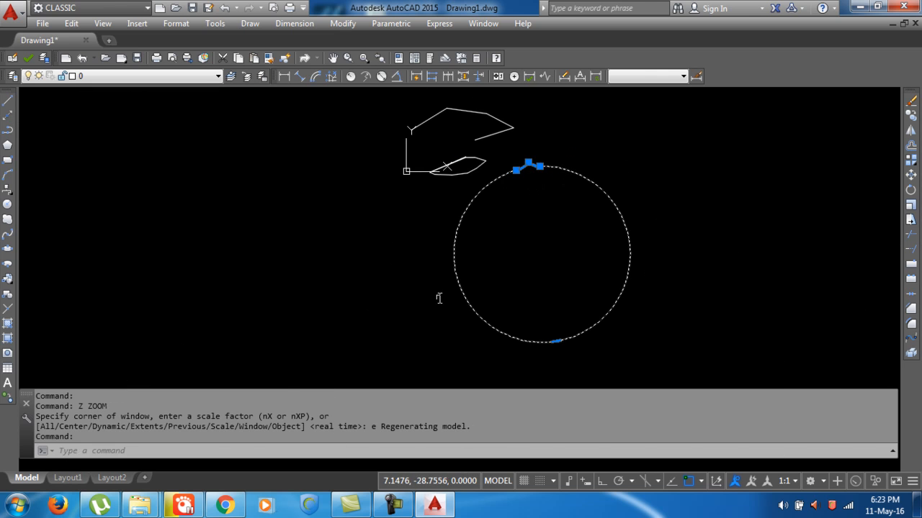
pyautogui.scroll(3, 568, 167)
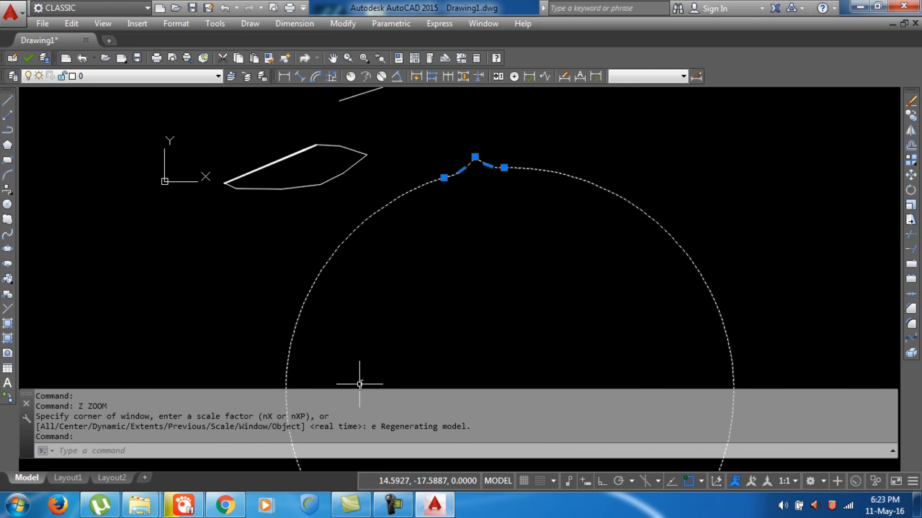
pyautogui.press('Escape')
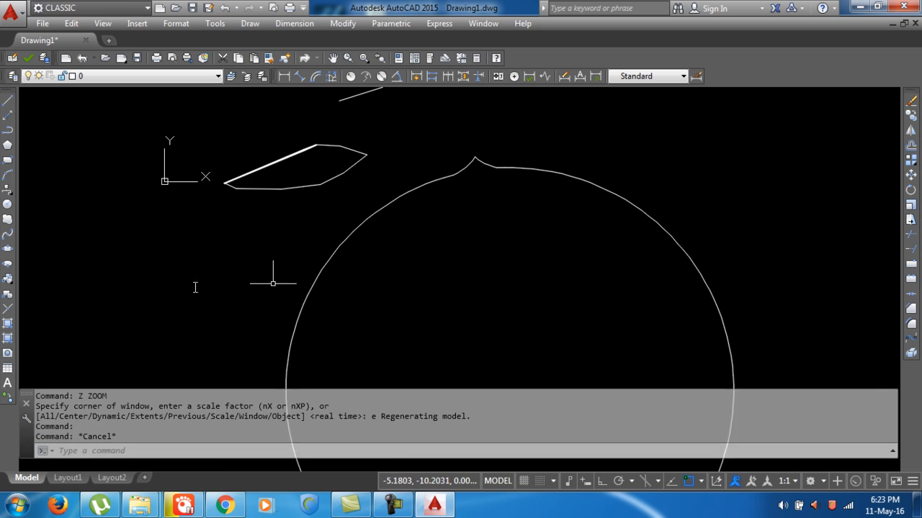
# Start a polyline in the empty area right of the circular shape and draw an arc using Direction with an upward start tangent.
pyautogui.scroll(-4, 504, 294)
pyautogui.moveTo(504, 295)
pyautogui.mouseDown(button='middle')
pyautogui.moveTo(163, 288)
pyautogui.moveTo(192, 269)
pyautogui.mouseUp(button='middle')
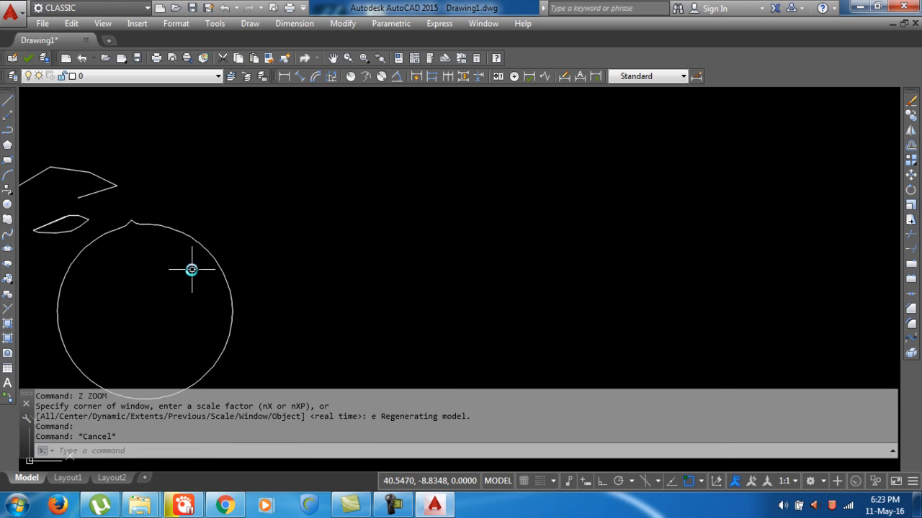
pyautogui.write('pl')
pyautogui.press('Return')
pyautogui.click(444, 269)
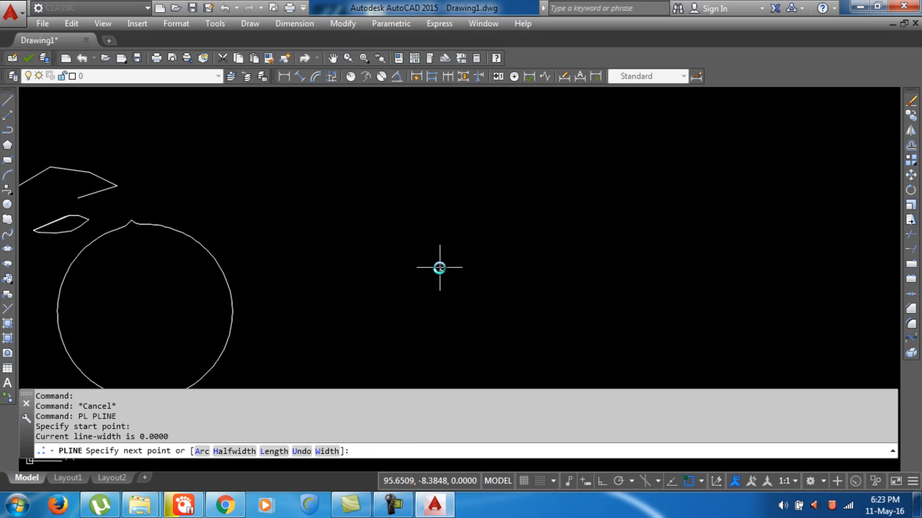
pyautogui.write('a')
pyautogui.press('Return')
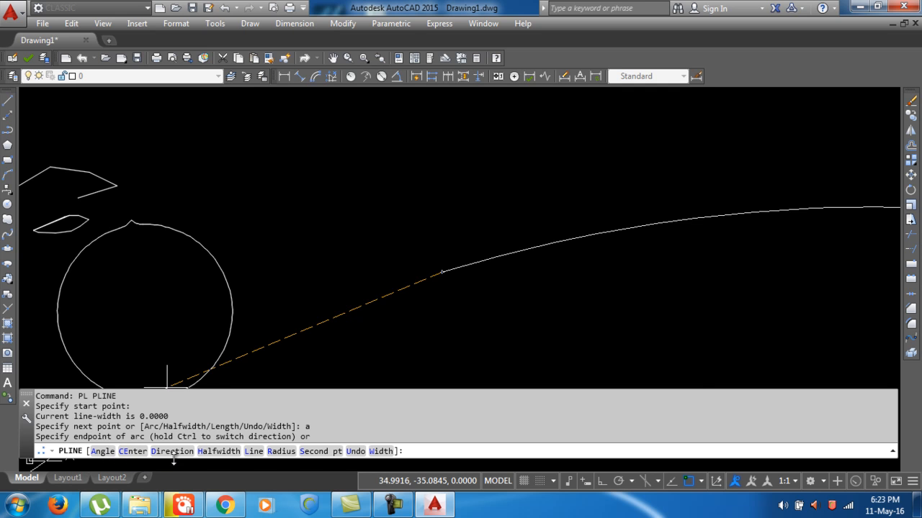
pyautogui.scroll(-2, 221, 401)
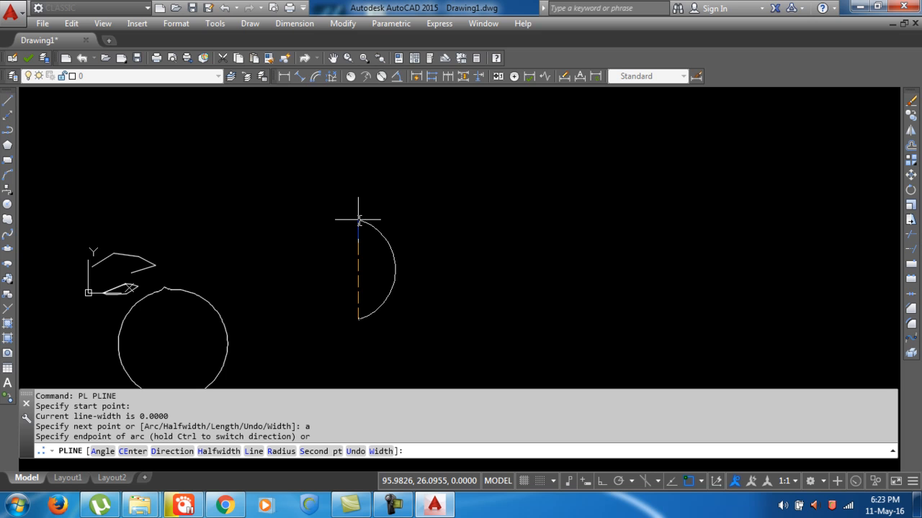
pyautogui.press('Return')
pyautogui.click(359, 220)
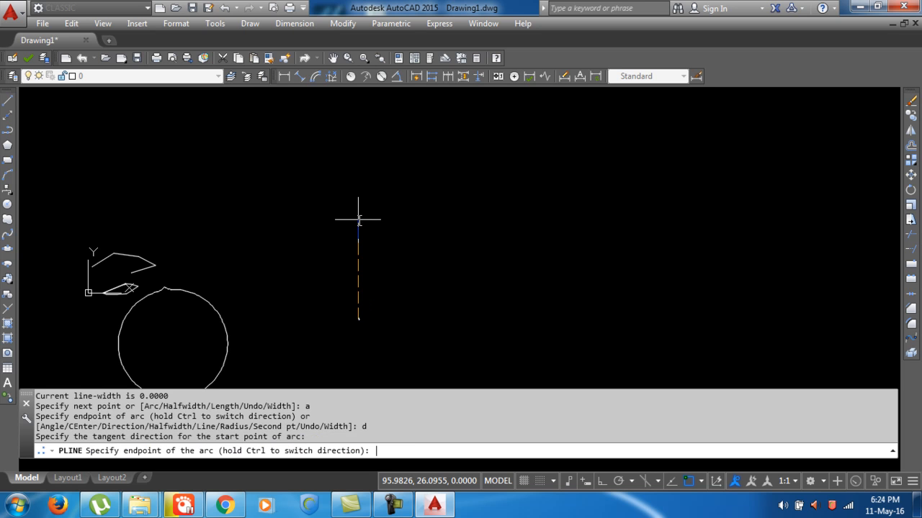
pyautogui.click(399, 229)
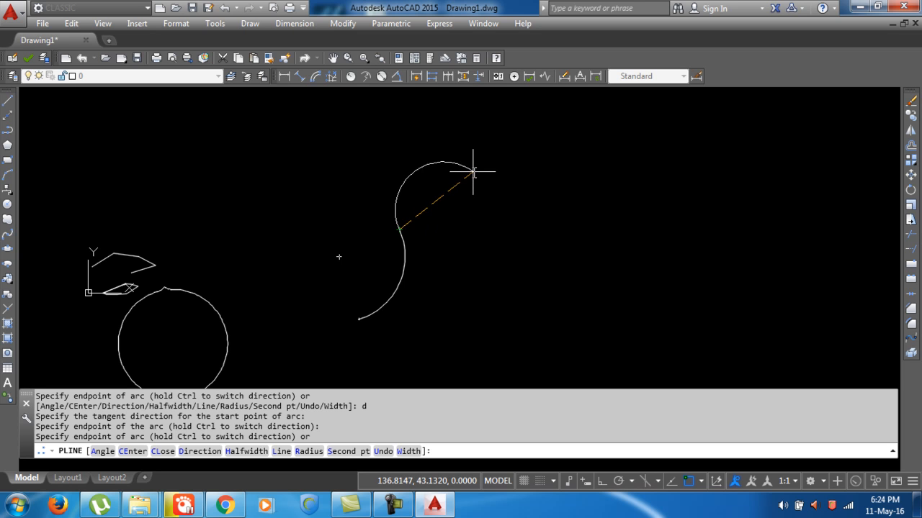
# Add a second arc to the polyline using Direction, with its start tangent and endpoint toward the upper right.
pyautogui.write('d')
pyautogui.press('Return')
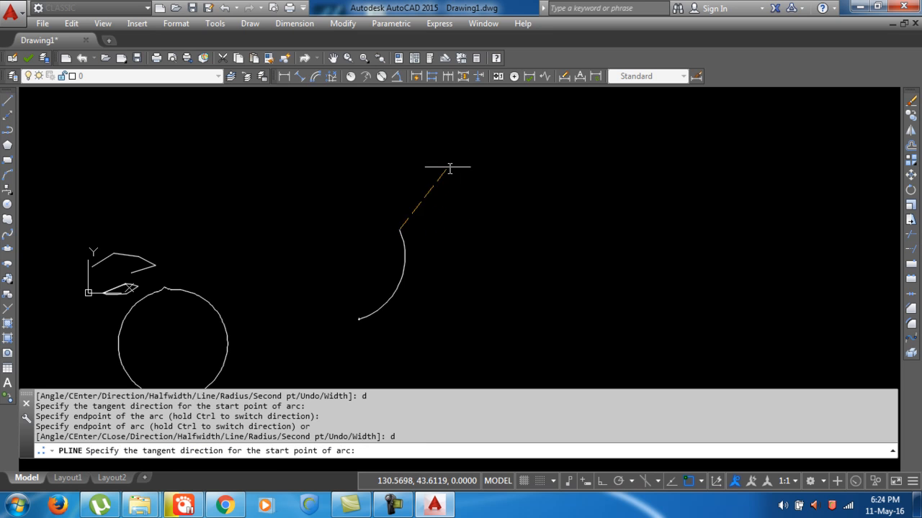
pyautogui.click(478, 171)
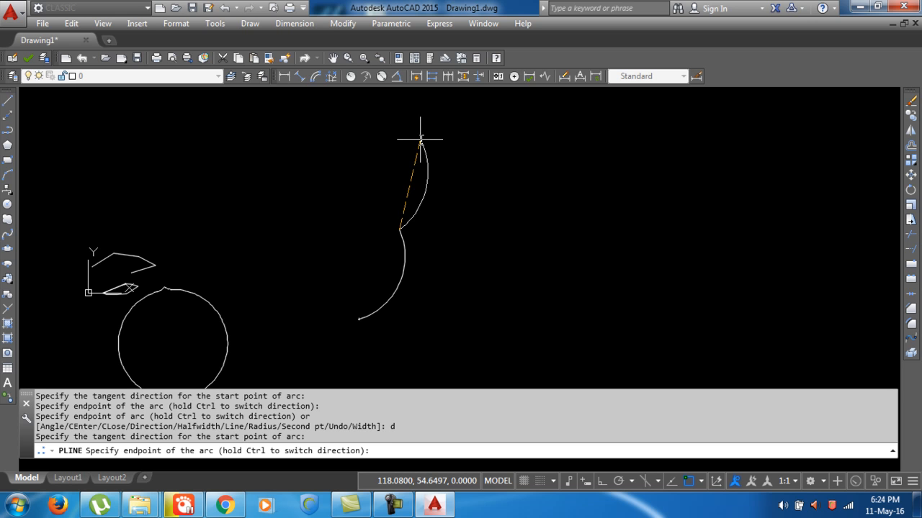
pyautogui.write('d')
pyautogui.press('Return')
pyautogui.write('d')
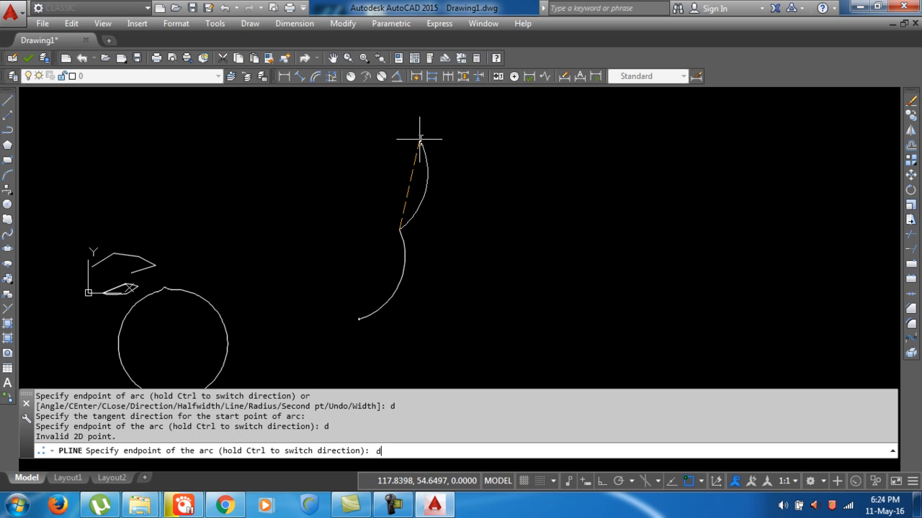
pyautogui.press('Return')
pyautogui.click(441, 148)
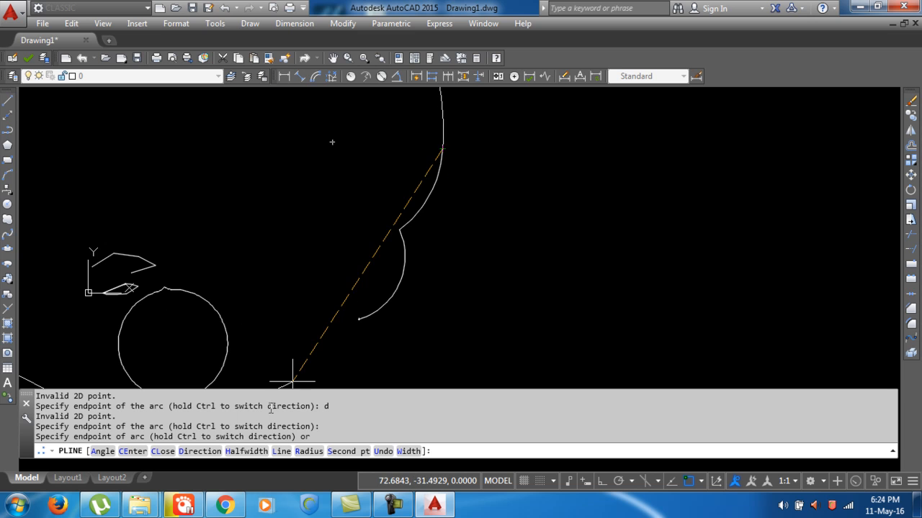
# Set the starting and ending half-width to 0.05 and draw a large arc curving over to the right.
pyautogui.scroll(-2, 430, 257)
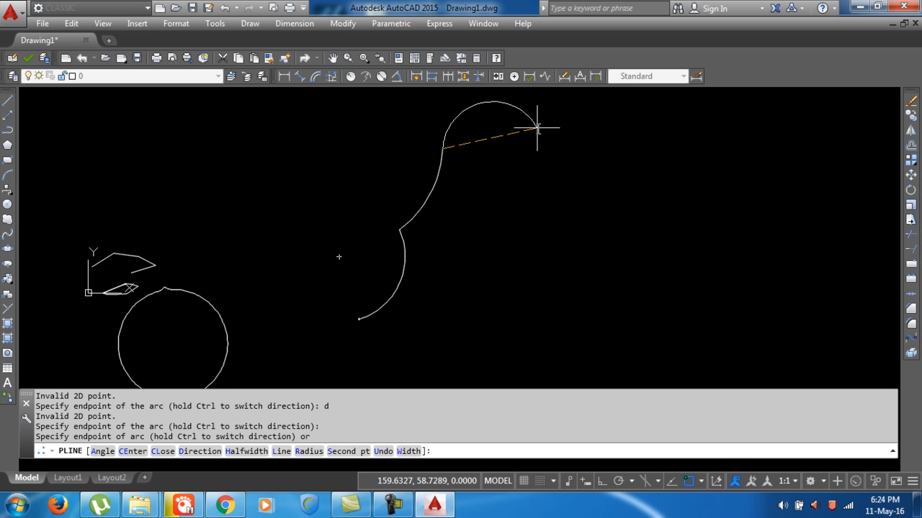
pyautogui.press('Return')
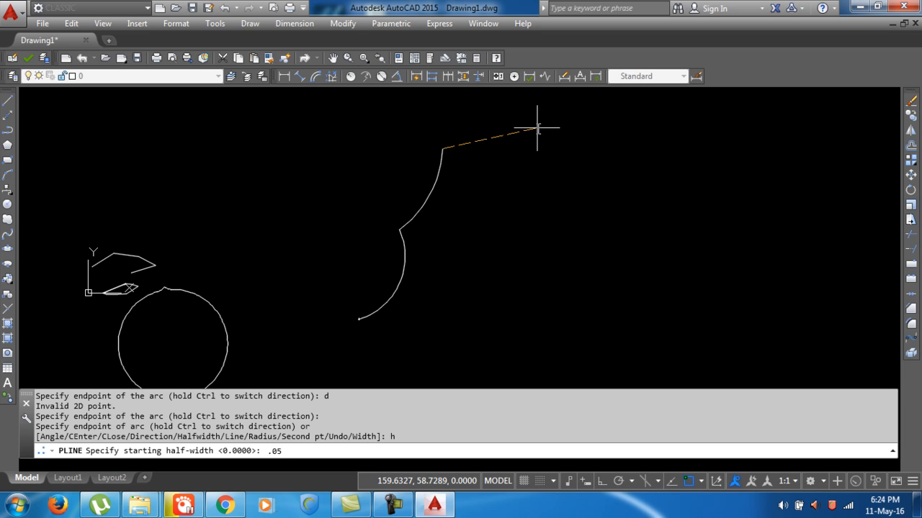
pyautogui.press('Return')
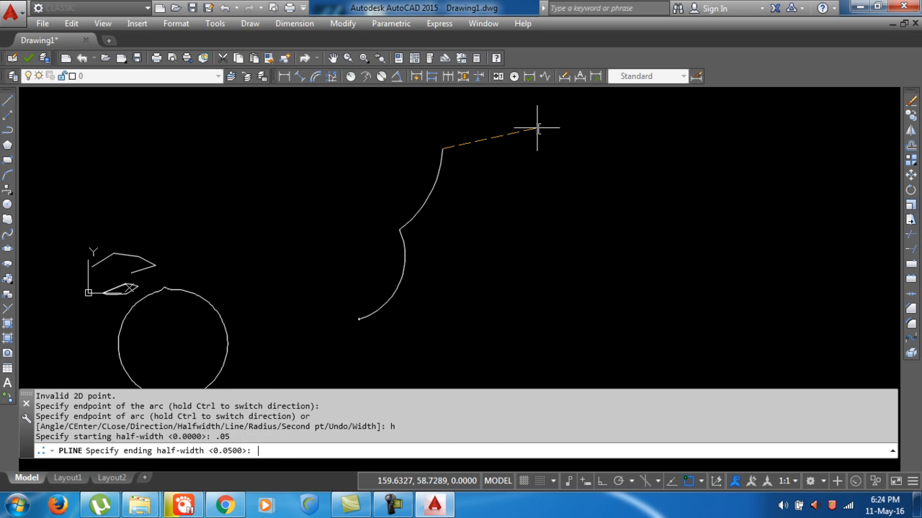
pyautogui.press('Return')
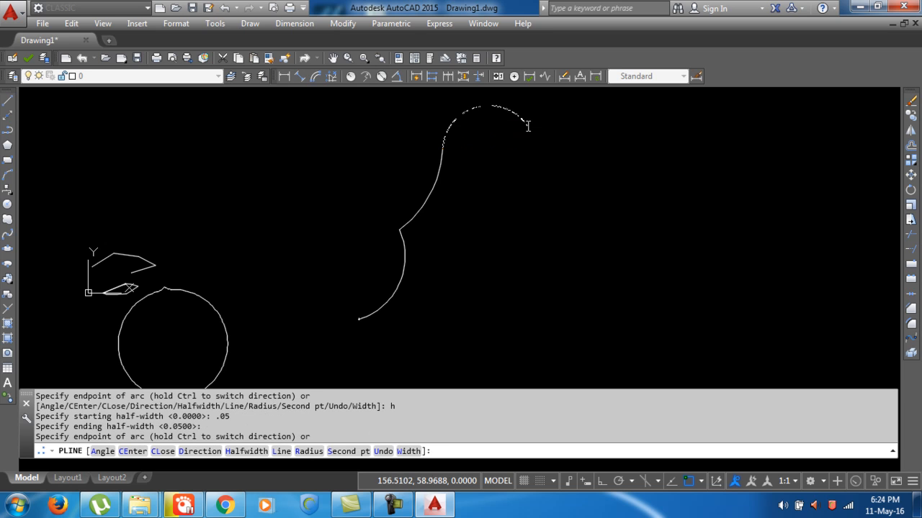
pyautogui.scroll(3, 535, 170)
pyautogui.click(535, 187)
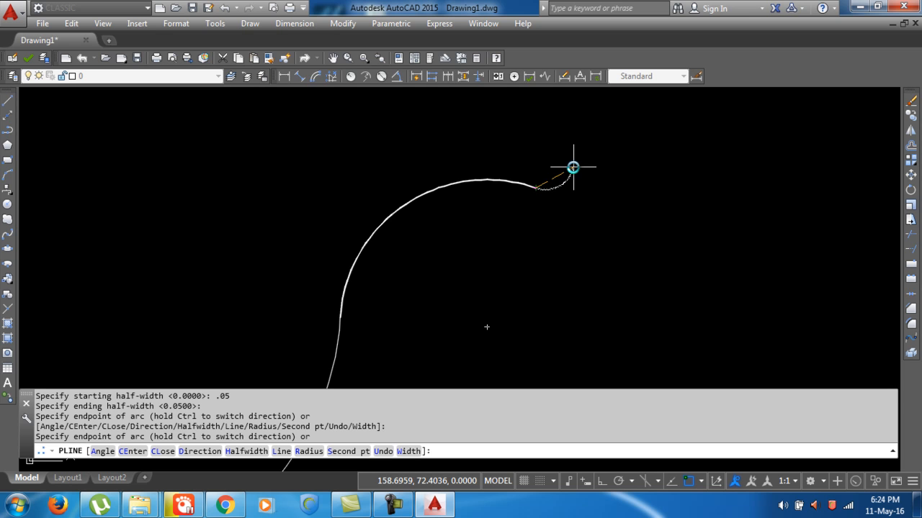
# Set the starting and ending half-width to 0.1 and add two smaller arcs forming an S-curve above the previous arc.
pyautogui.press('Return')
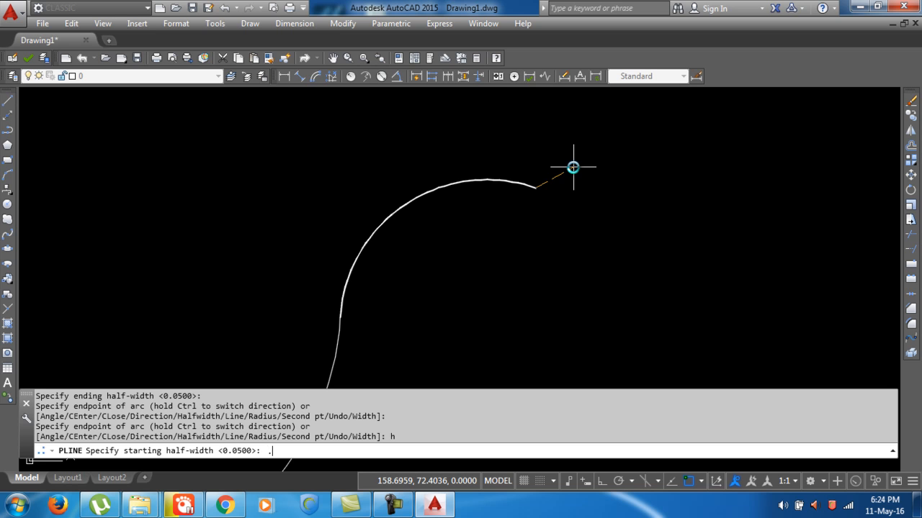
pyautogui.write('.1')
pyautogui.press('Return')
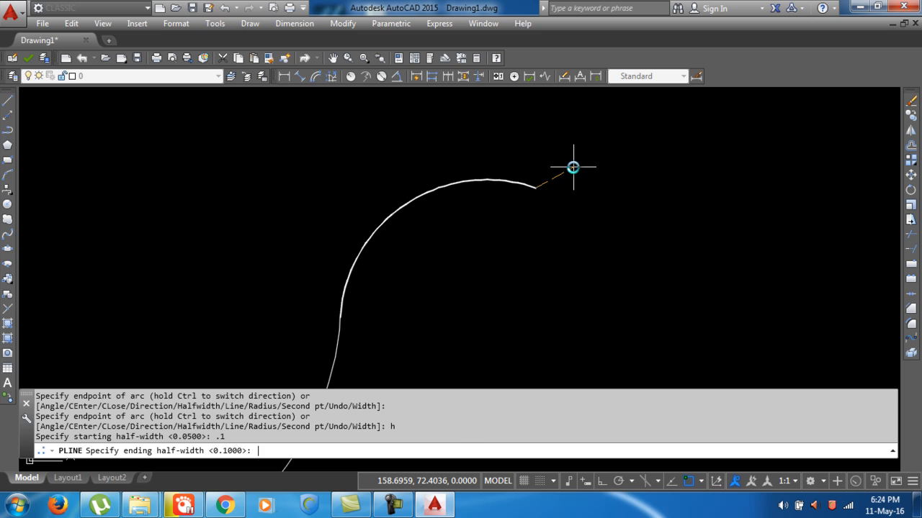
pyautogui.press('Return')
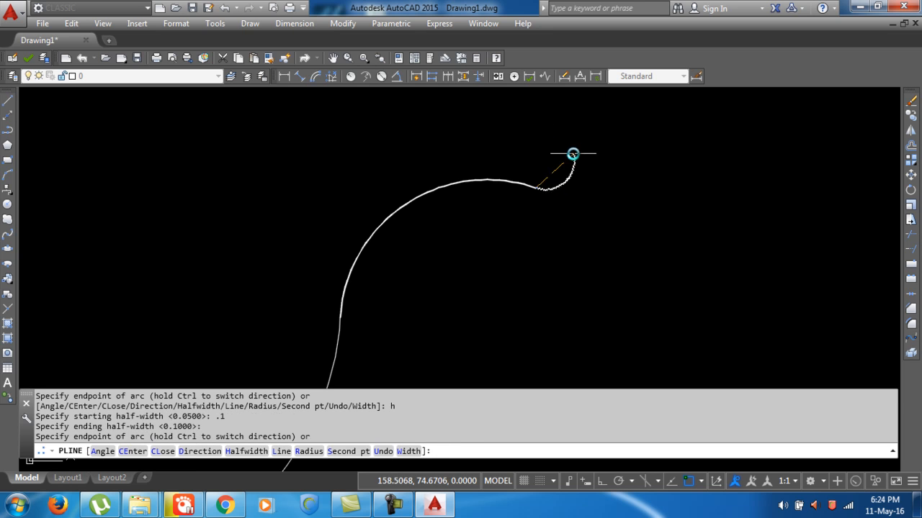
pyautogui.click(546, 128)
pyautogui.scroll(2, 560, 137)
pyautogui.moveTo(557, 142); pyautogui.dragTo(508, 308, button='middle')
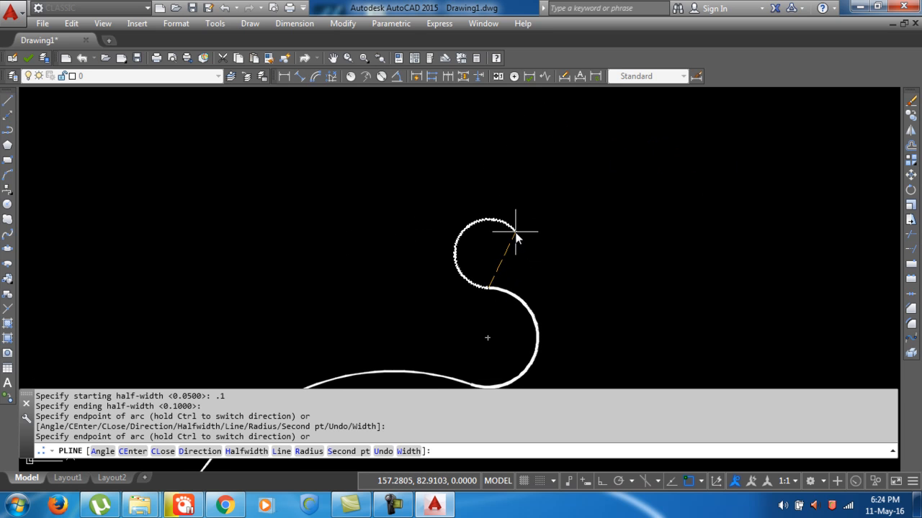
pyautogui.click(511, 227)
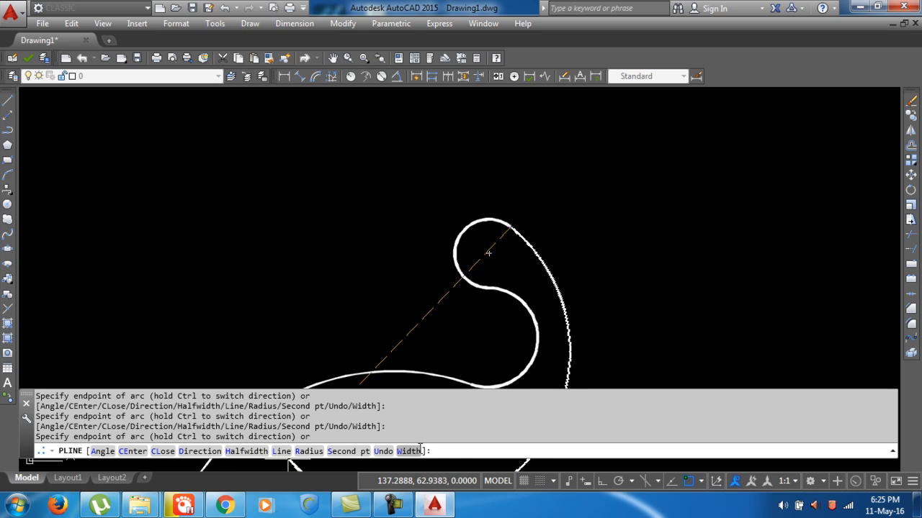
# Switch the polyline to Line mode and draw two thick straight segments, one rising to the right and one nearly horizontal.
pyautogui.press('Return')
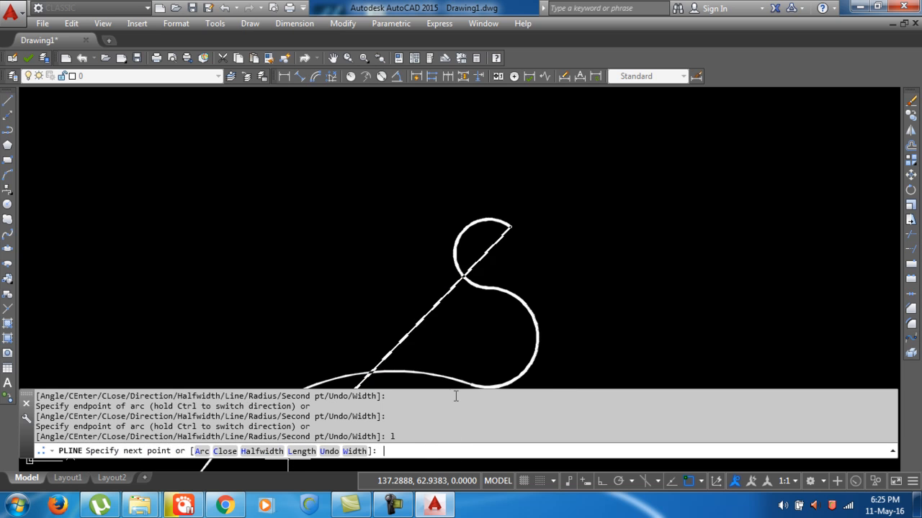
pyautogui.click(565, 199)
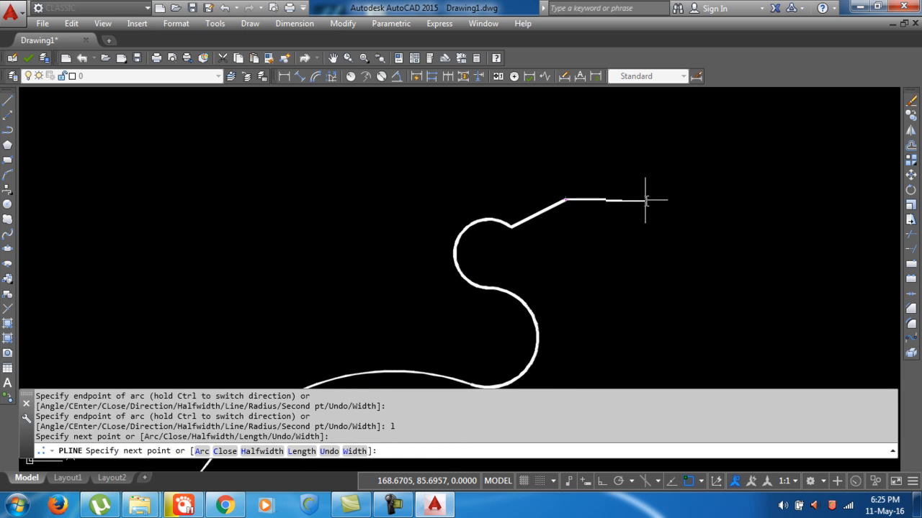
pyautogui.click(646, 200)
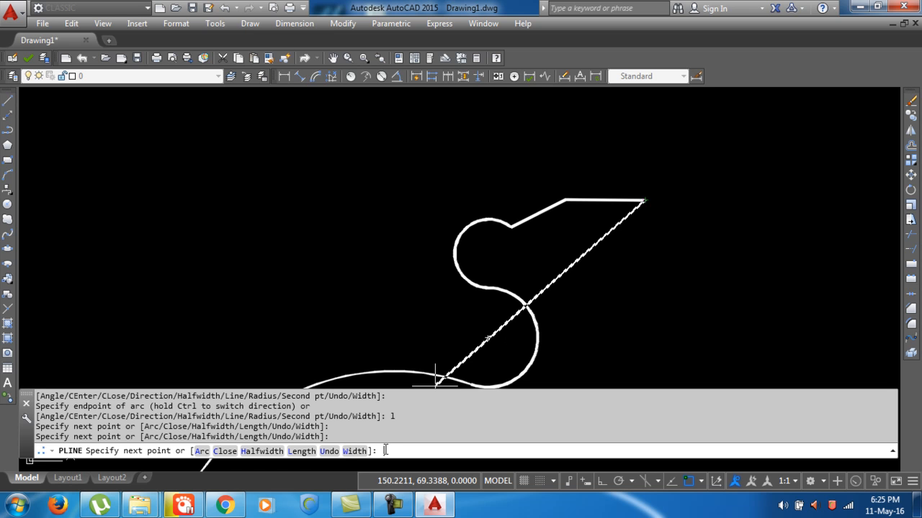
# Set the starting and ending width to 0, add five thin zigzag segments turning back to the left, and end the polyline.
pyautogui.write('w')
pyautogui.press('Return')
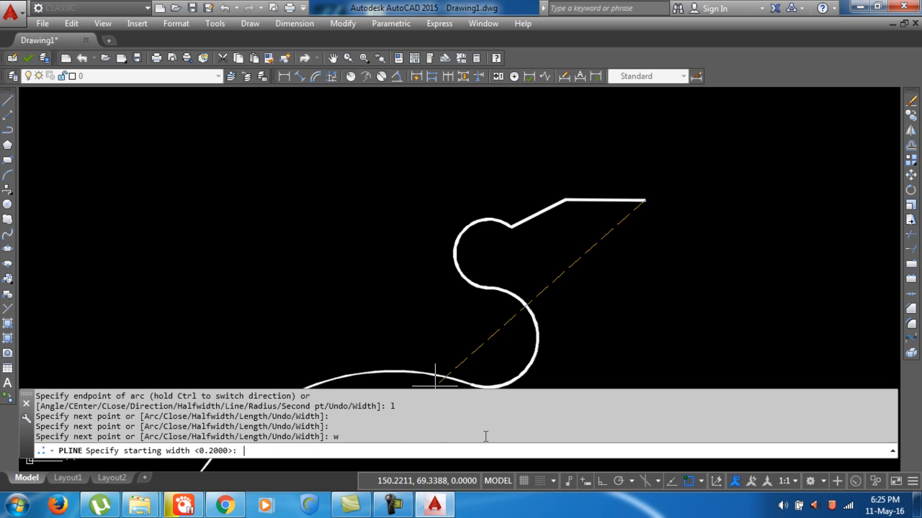
pyautogui.write('0')
pyautogui.press('Return')
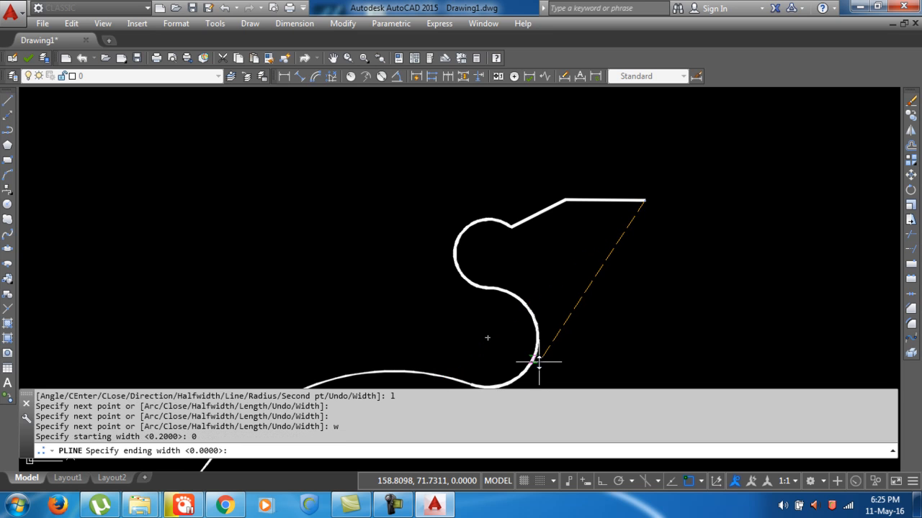
pyautogui.press('Return')
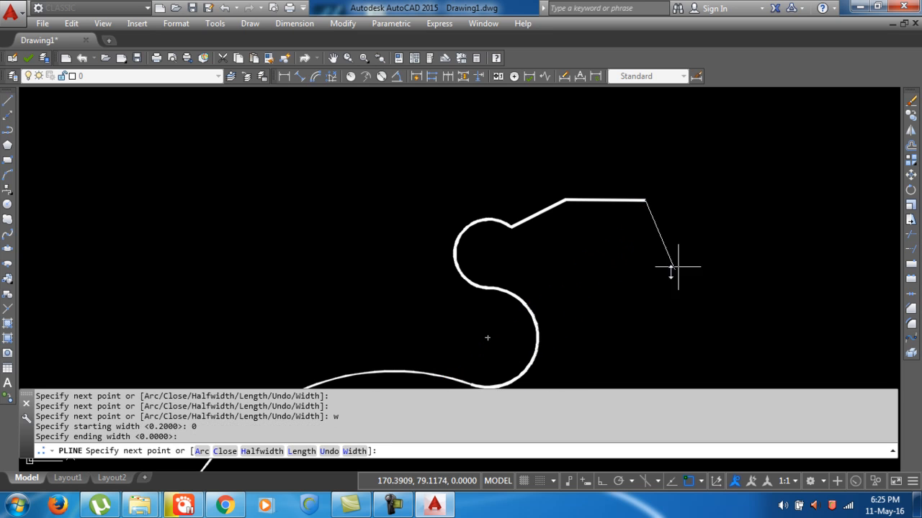
pyautogui.click(677, 251)
pyautogui.click(735, 169)
pyautogui.click(826, 271)
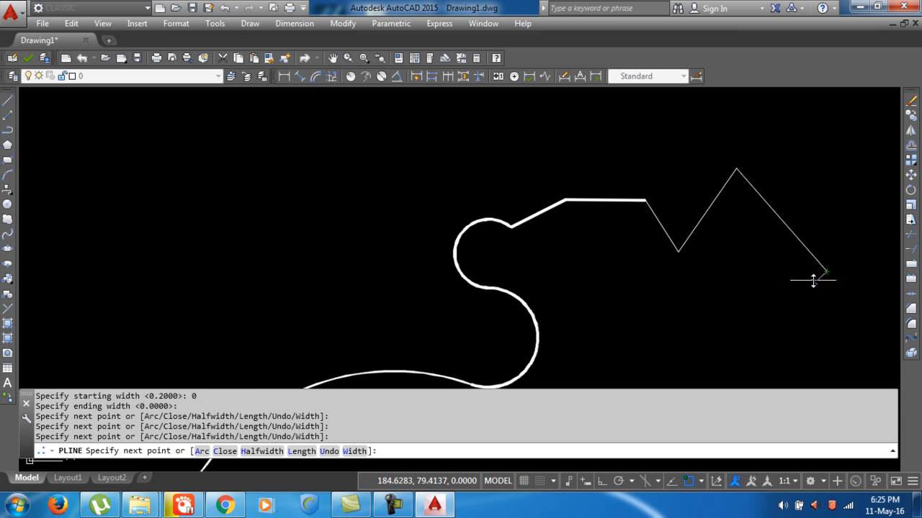
pyautogui.click(730, 316)
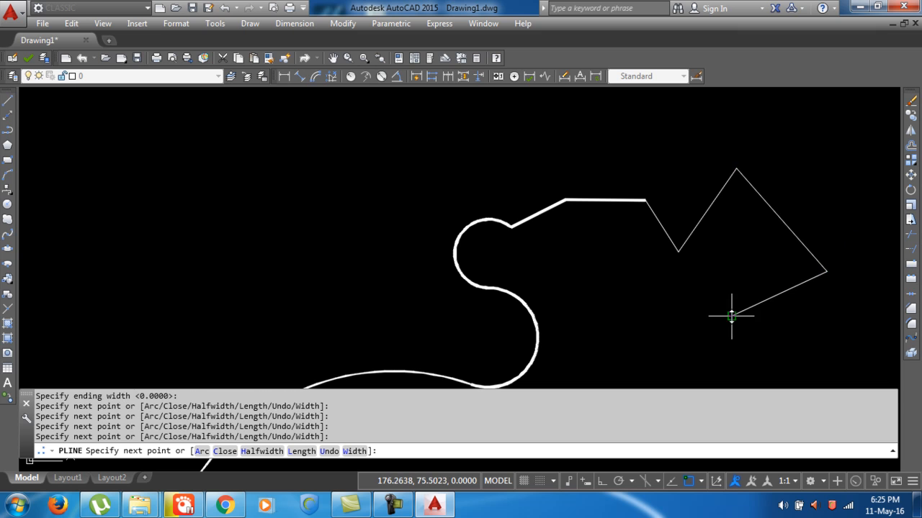
pyautogui.click(636, 313)
pyautogui.moveTo(645, 308); pyautogui.dragTo(478, 232, button='middle')
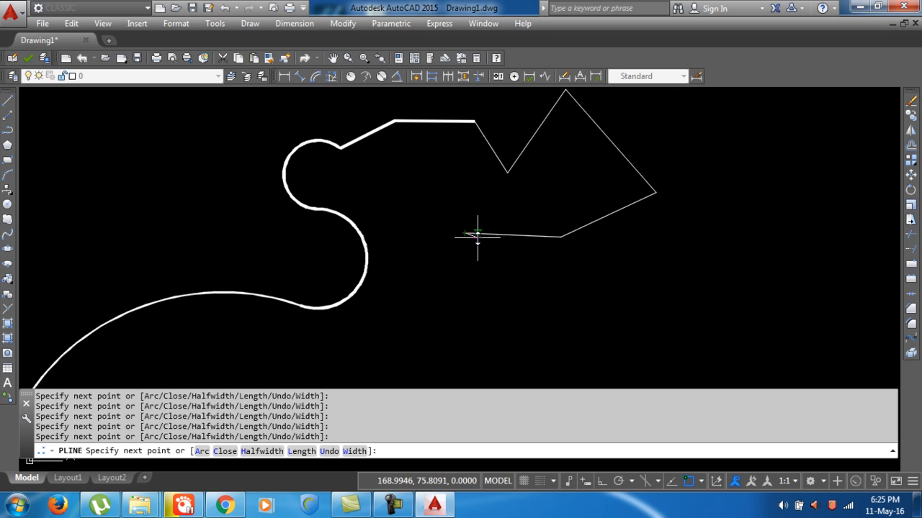
pyautogui.write('a')
pyautogui.press('Return')
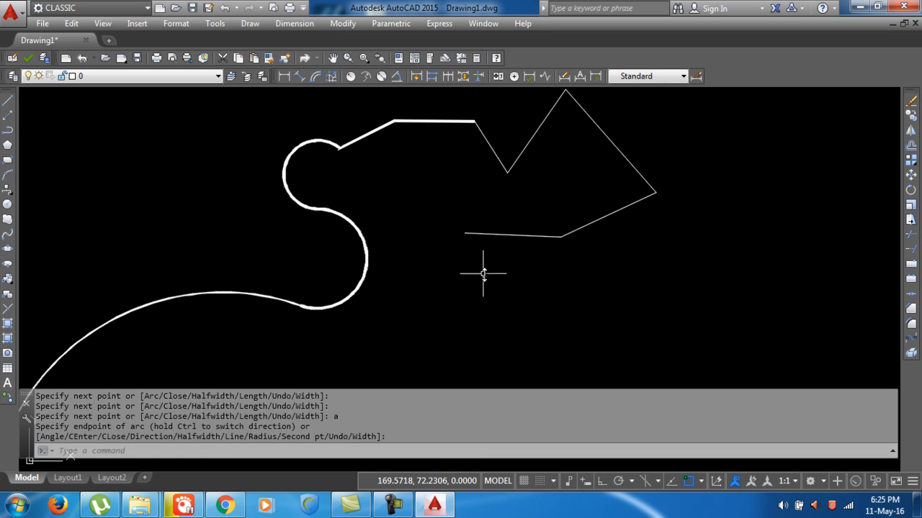
# Draw a separate polyline arc below the zigzag with radius 10, a 45-degree included angle and the chord toward the upper right.
pyautogui.write('pl')
pyautogui.press('Return')
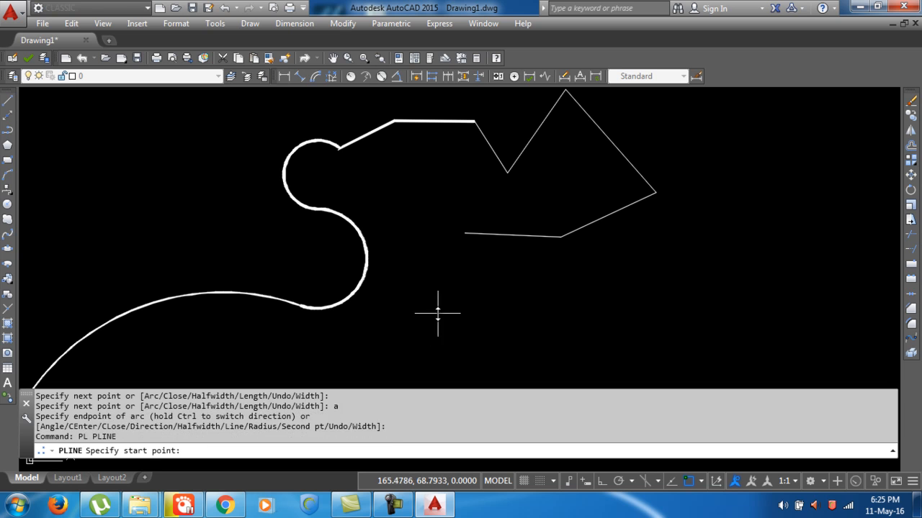
pyautogui.click(438, 312)
pyautogui.write('a')
pyautogui.press('Return')
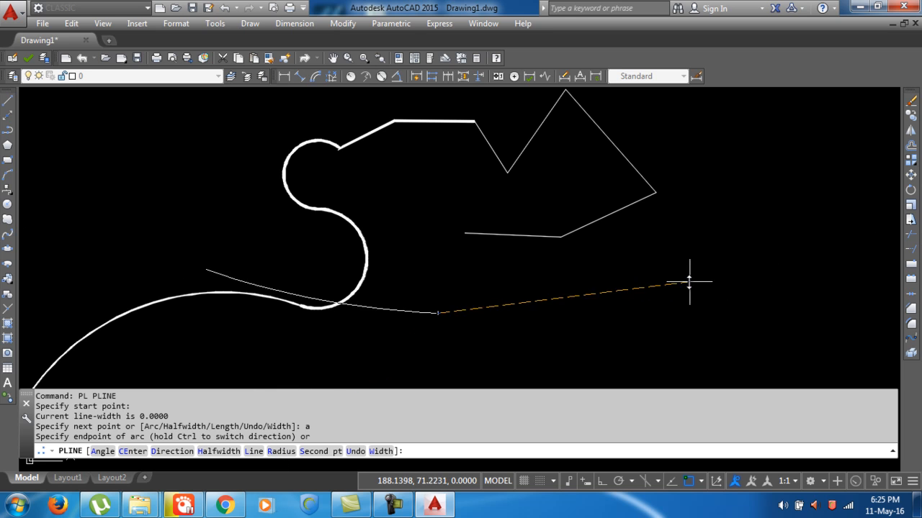
pyautogui.scroll(-2, 547, 328)
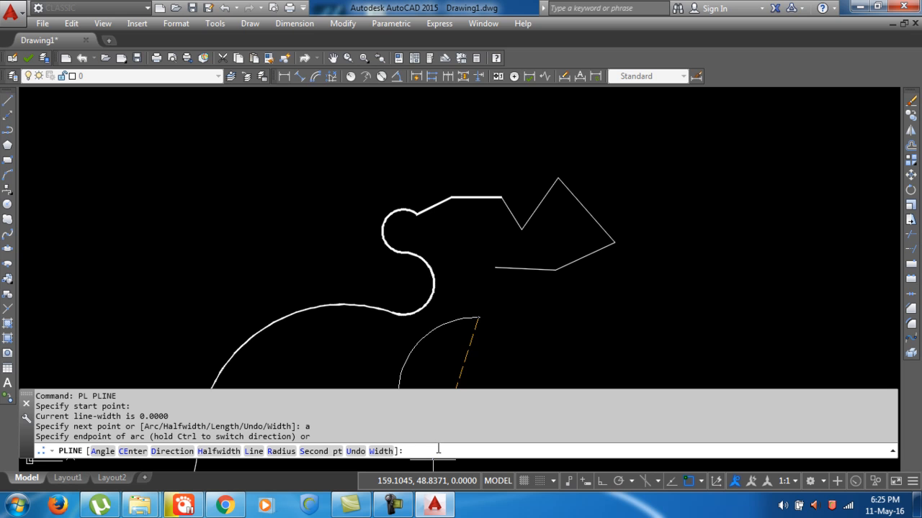
pyautogui.press('Return')
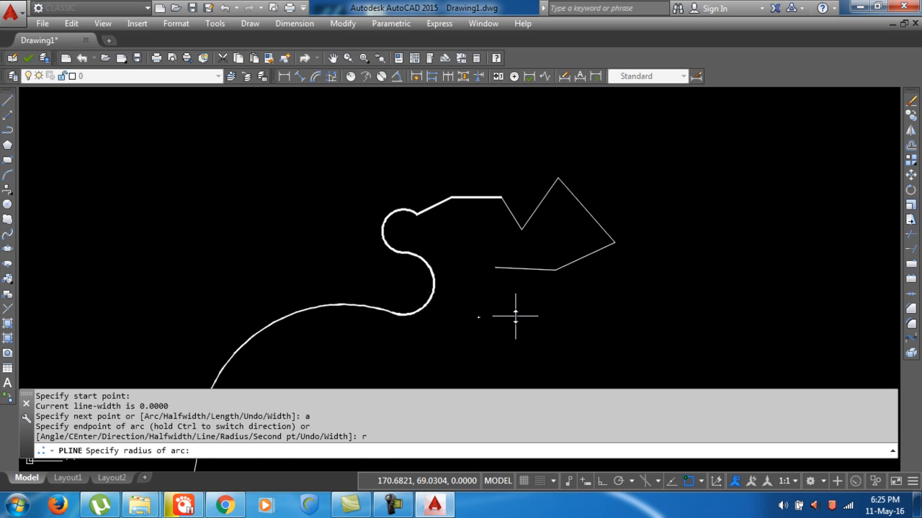
pyautogui.press('Return')
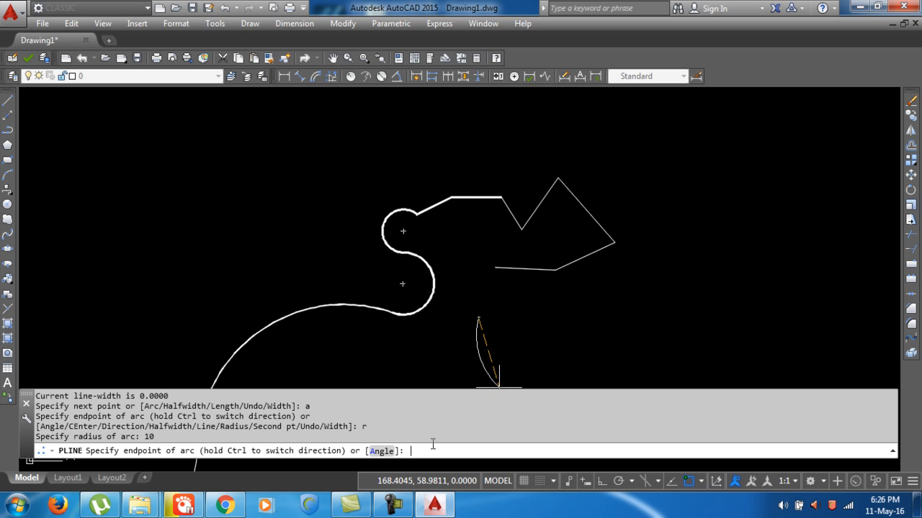
pyautogui.press('Return')
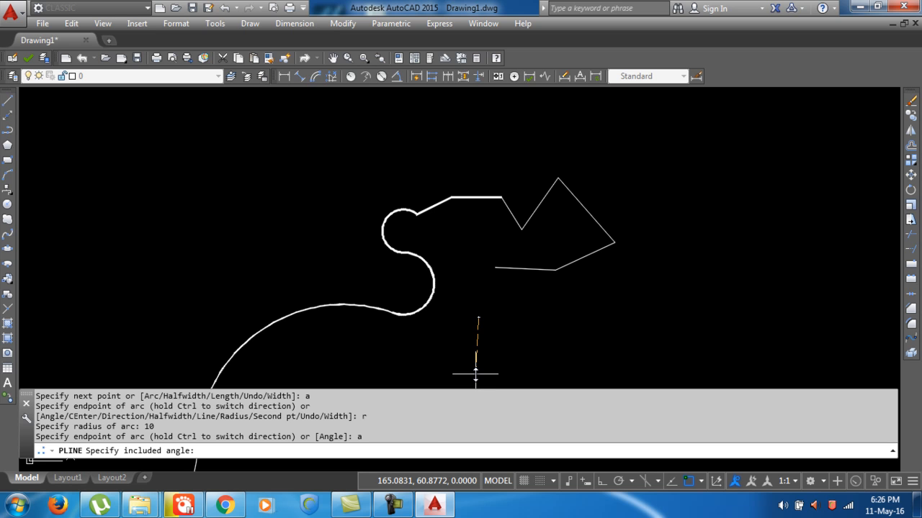
pyautogui.write('45')
pyautogui.press('Return')
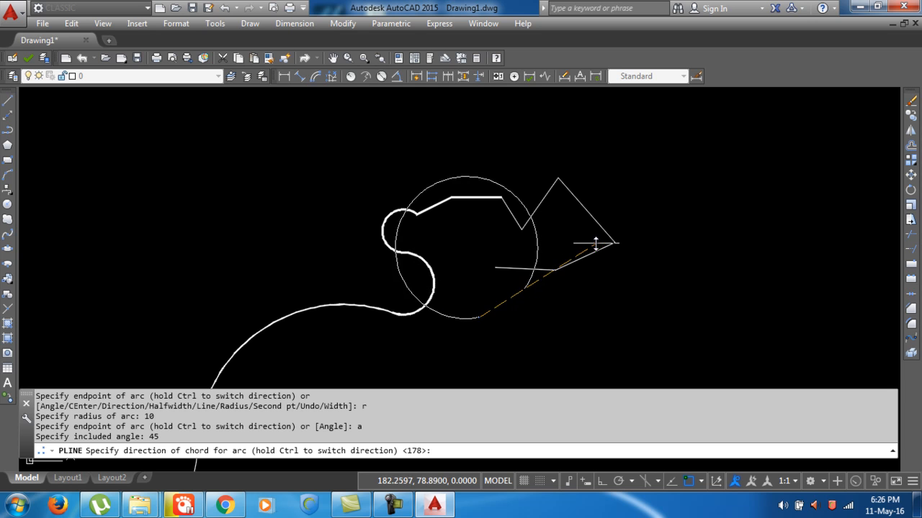
pyautogui.click(628, 271)
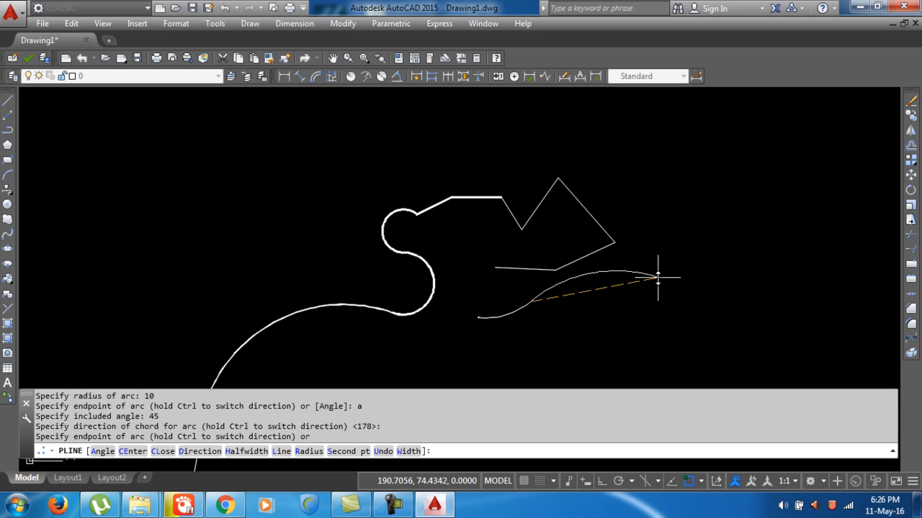
pyautogui.press('Return')
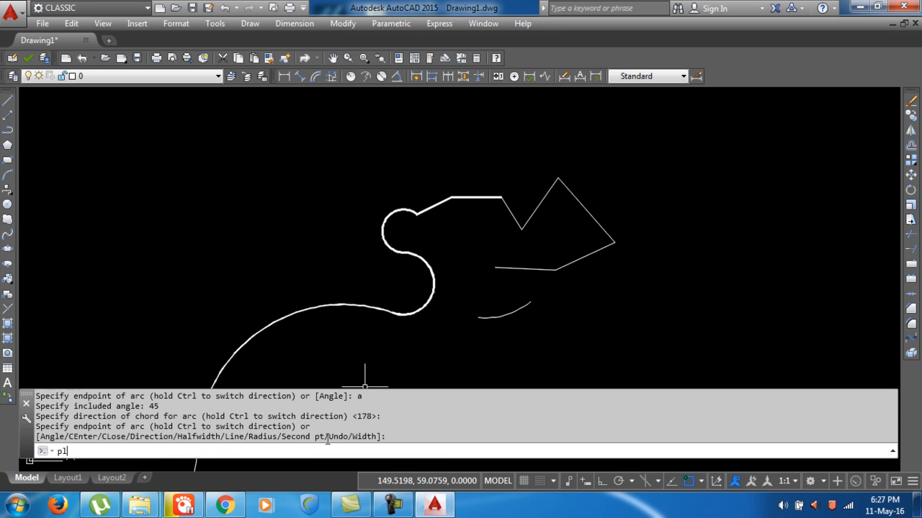
# Start a new polyline in the empty area below the short 45-degree arc.
pyautogui.write('pl')
pyautogui.press('Return')
pyautogui.click(424, 343)
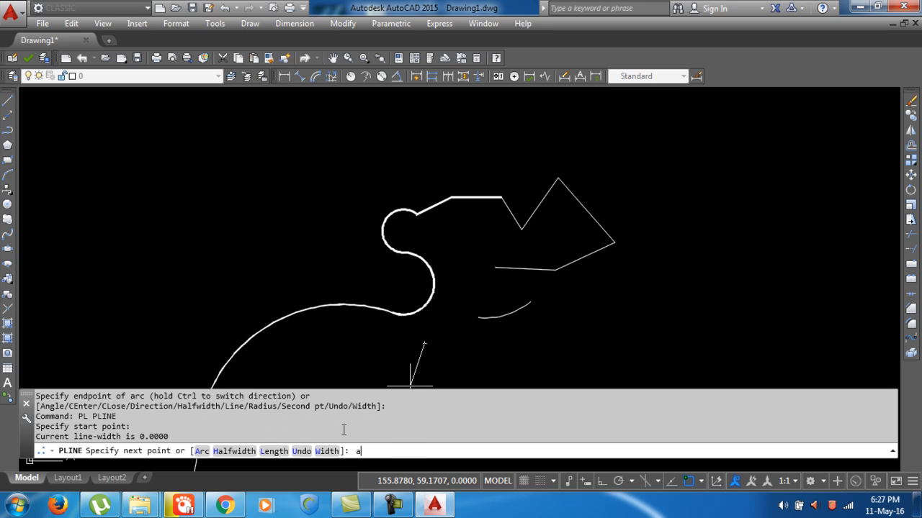
# Try an upward-bulging polyline arc through a picked second point and endpoint with the Second pt option, and undo it.
pyautogui.press('Return')
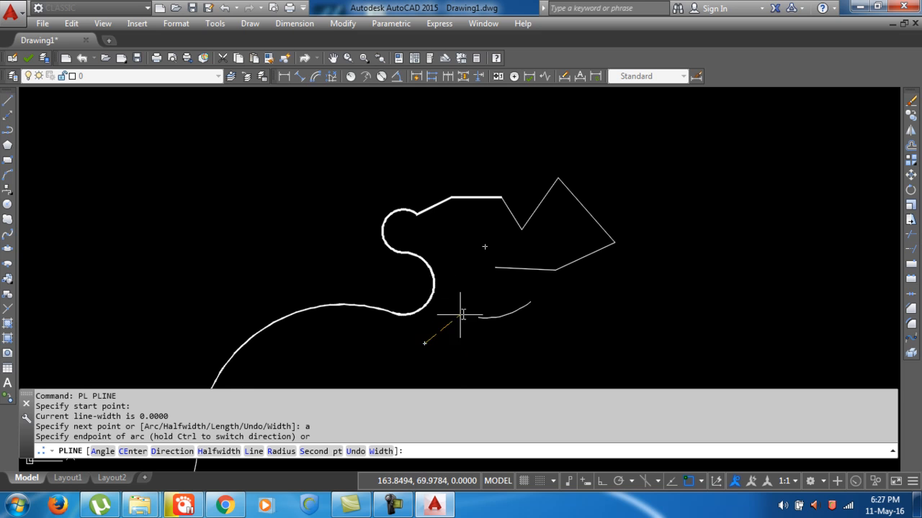
pyautogui.scroll(2, 470, 334)
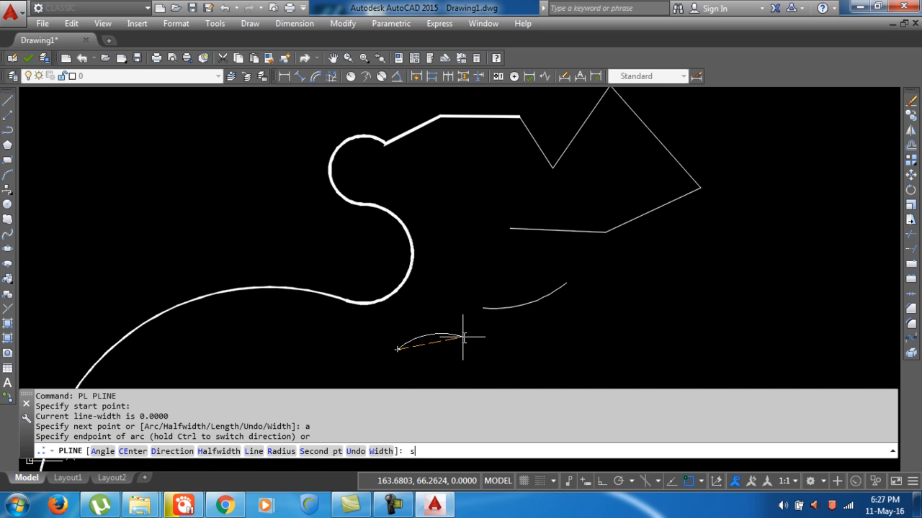
pyautogui.press('Return')
pyautogui.click(434, 295)
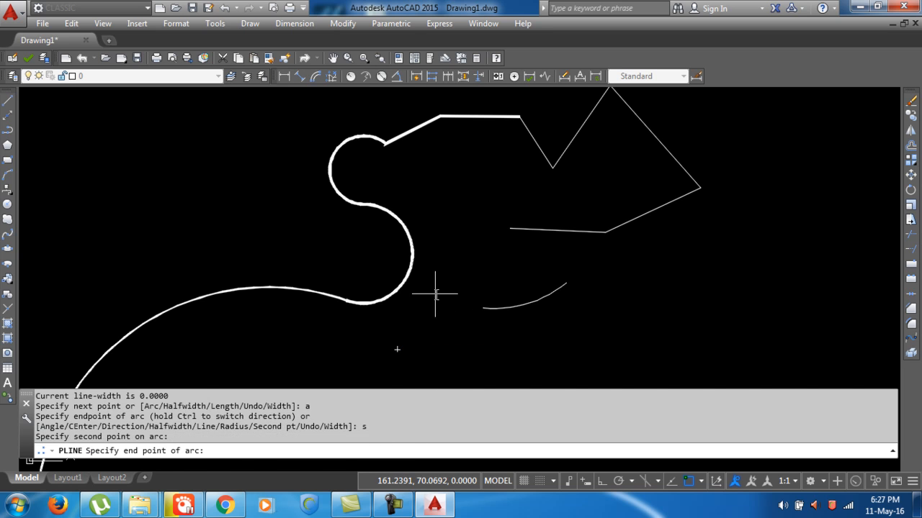
pyautogui.click(486, 285)
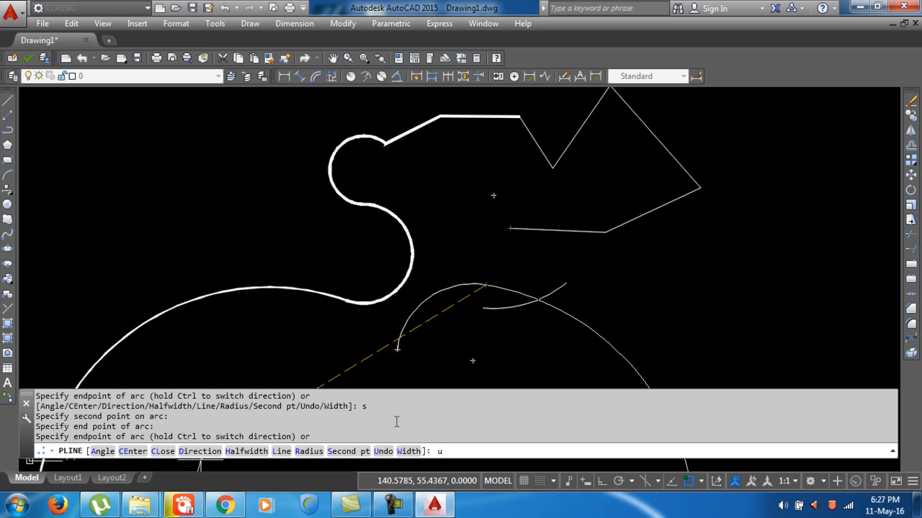
pyautogui.press('Return')
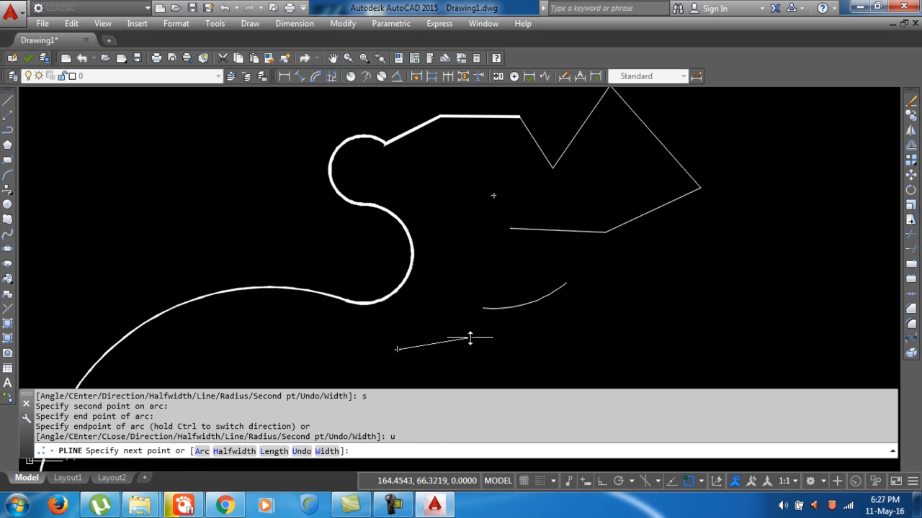
# Set the starting width to 0.1 with a much larger ending width, and draw one tapered segment and two wide straight segments toward the right.
pyautogui.click(327, 452)
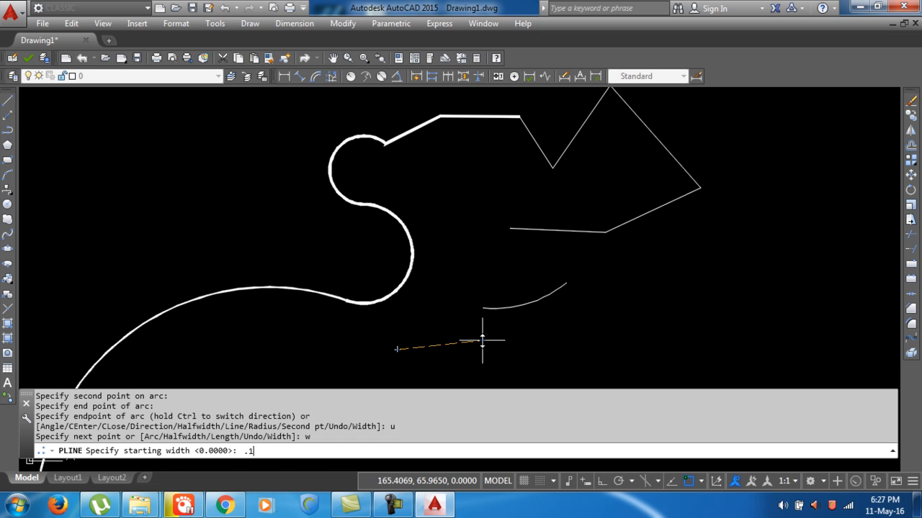
pyautogui.write('.1')
pyautogui.press('Return')
pyautogui.press('Return')
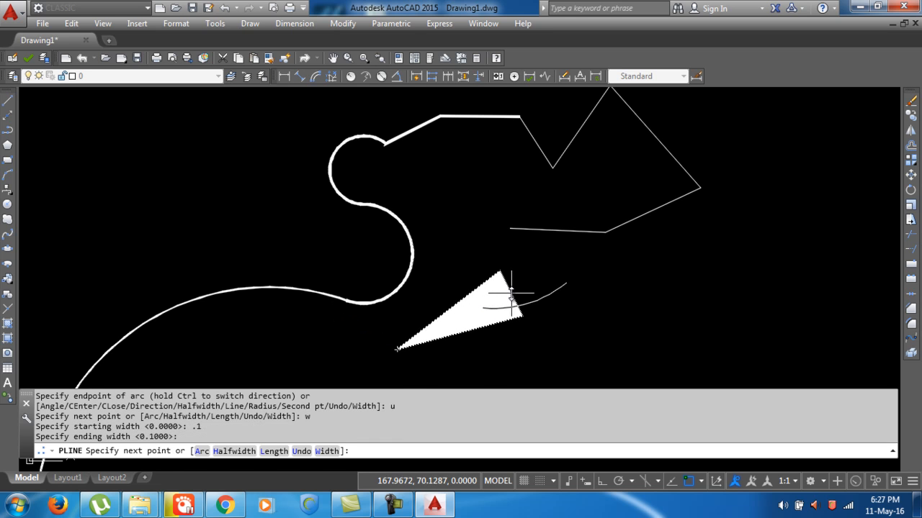
pyautogui.click(497, 280)
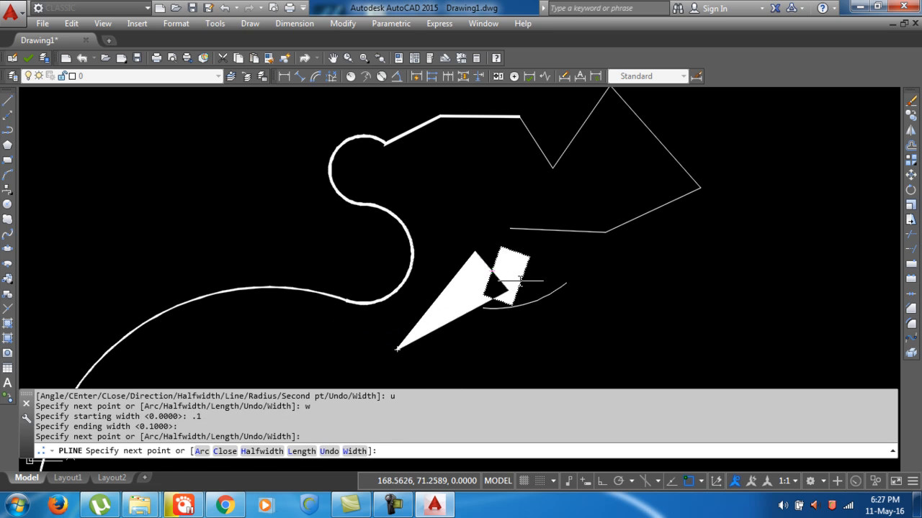
pyautogui.click(594, 275)
pyautogui.click(718, 289)
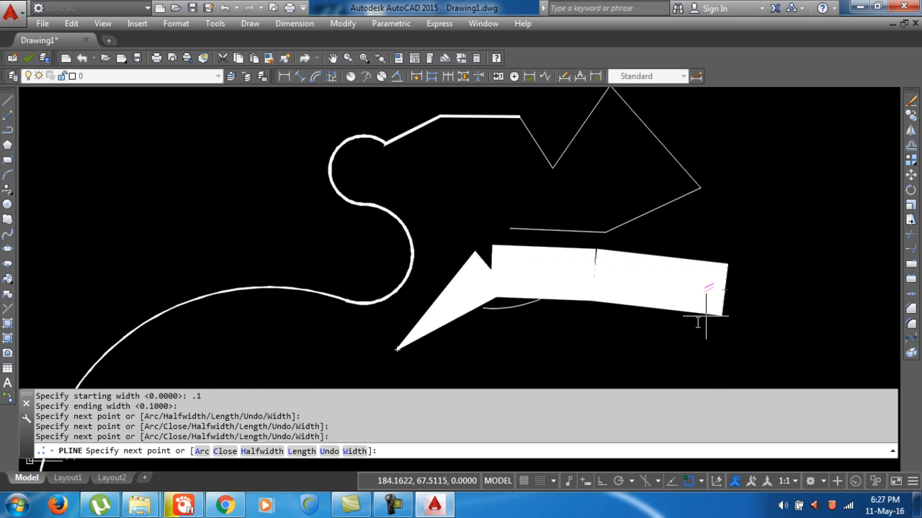
# Switch the polyline to Arc mode, add four wide arcs curving up and back to the left across the earlier shapes, and end the polyline.
pyautogui.write('a')
pyautogui.press('Return')
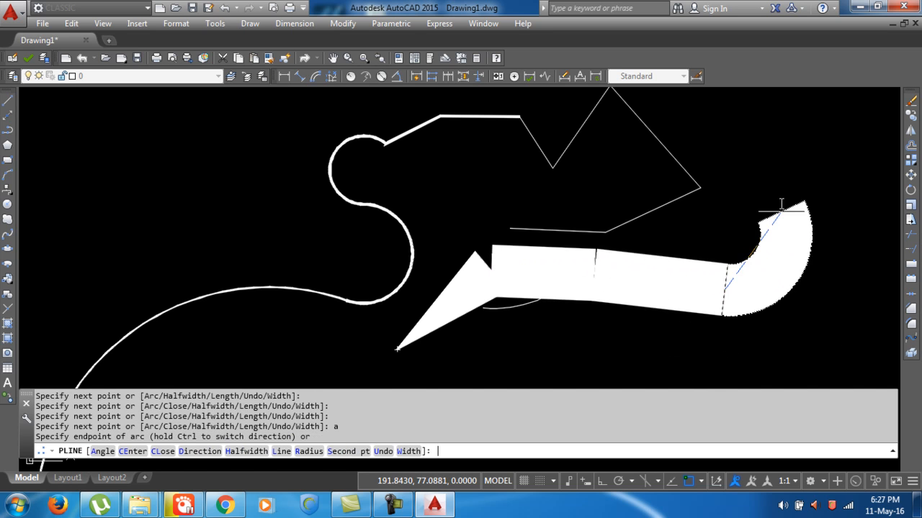
pyautogui.click(781, 180)
pyautogui.click(623, 168)
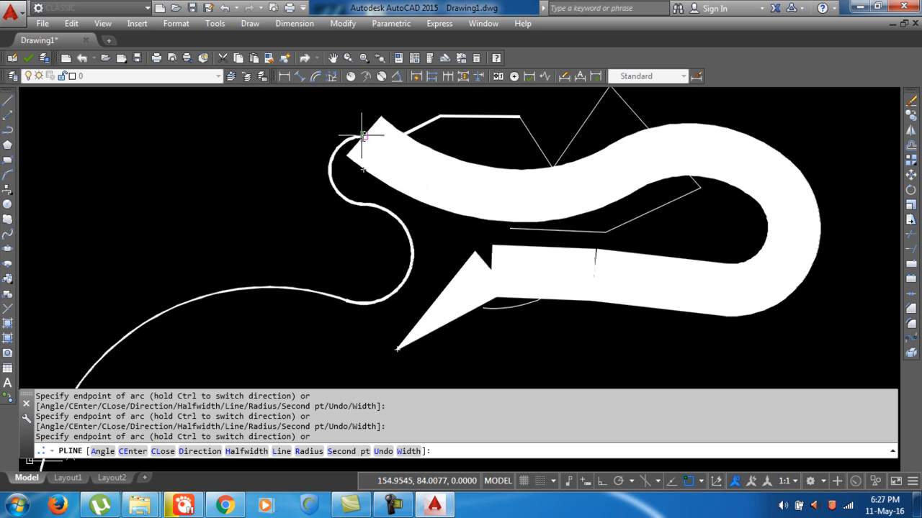
pyautogui.click(366, 128)
pyautogui.click(252, 180)
pyautogui.press('Return')
pyautogui.scroll(-2, 335, 295)
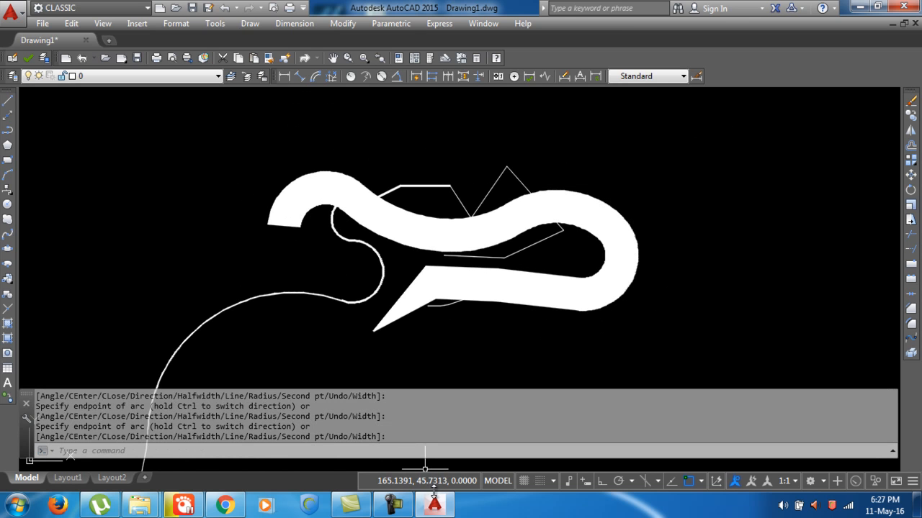
pyautogui.moveTo(434, 509)
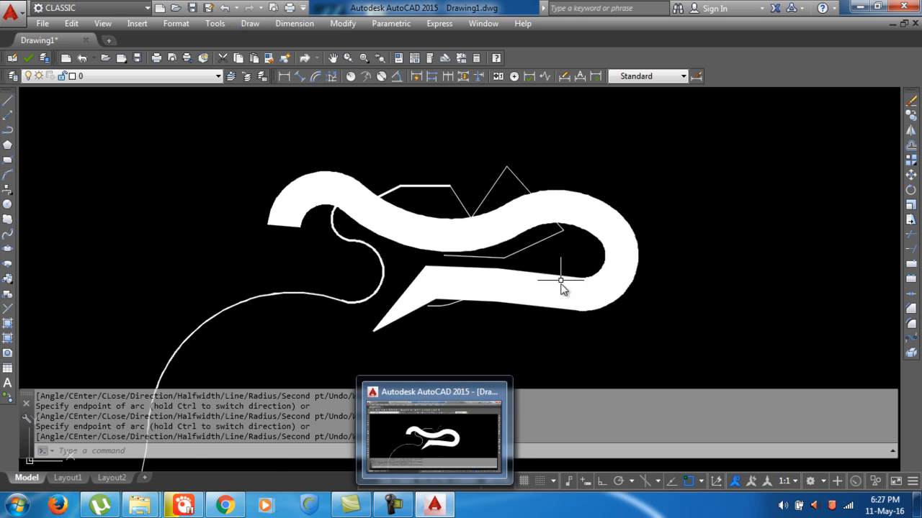
pyautogui.scroll(-3, 569, 286)
pyautogui.moveTo(500, 336); pyautogui.dragTo(443, 260, button='middle')
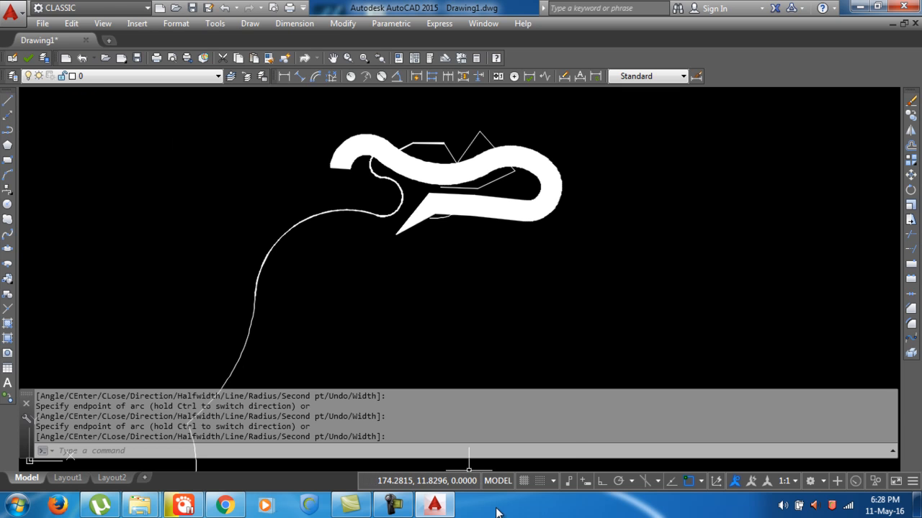
pyautogui.click(385, 508)
pyautogui.click(385, 508)
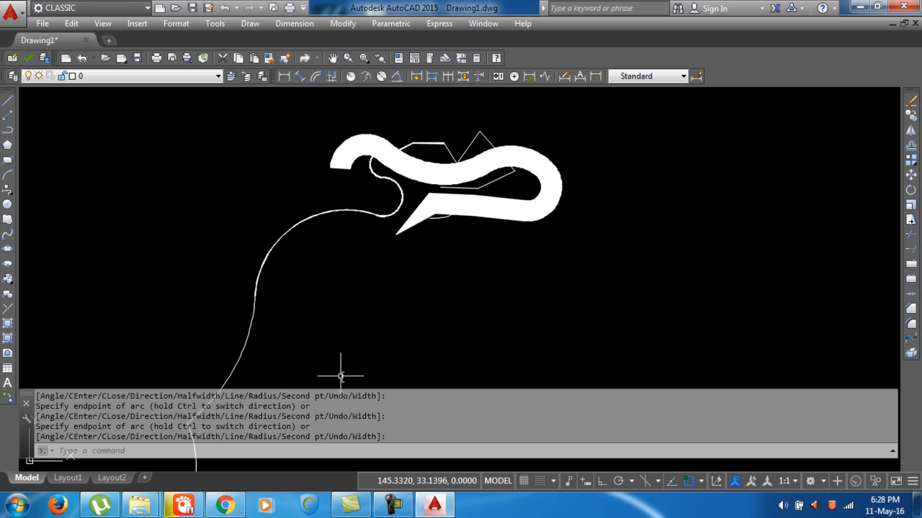
# Switch to Chrome, look over the YouTube channel's home page and Subscribe option, and return to AutoCAD.
pyautogui.click(235, 507)
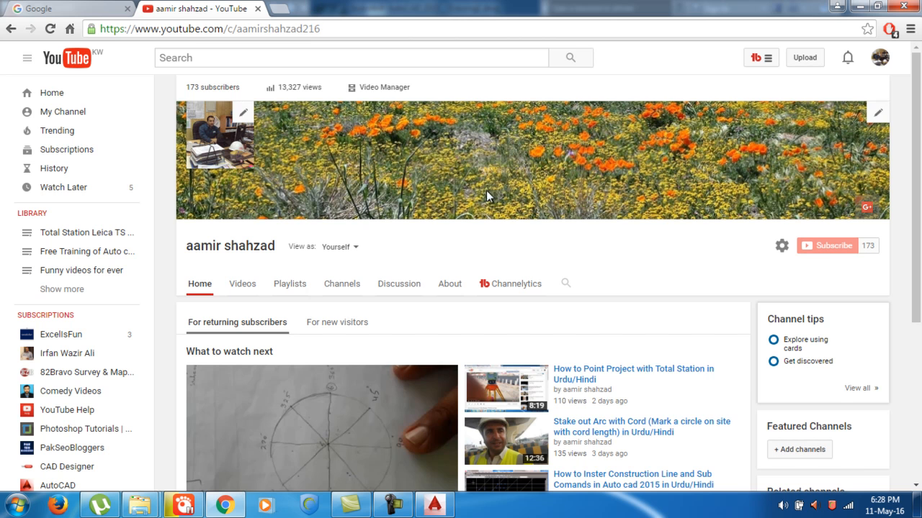
pyautogui.scroll(-2, 695, 162)
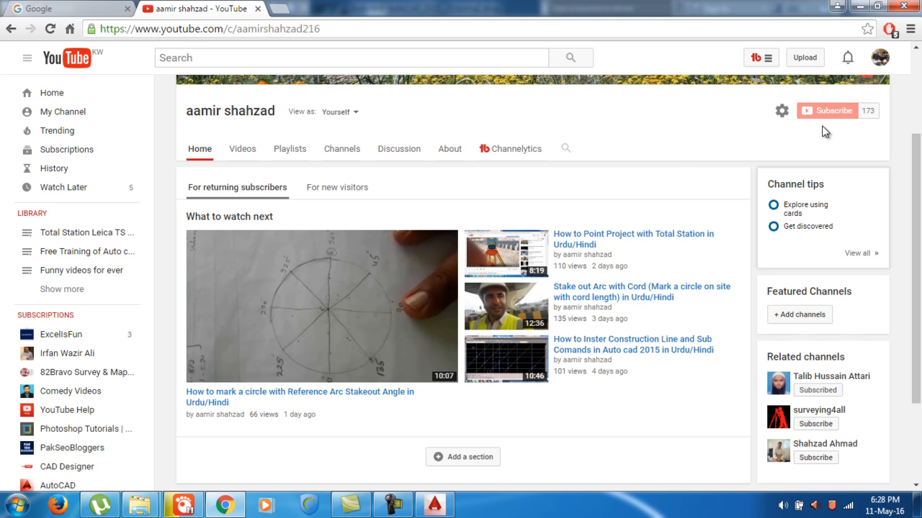
pyautogui.scroll(1, 578, 173)
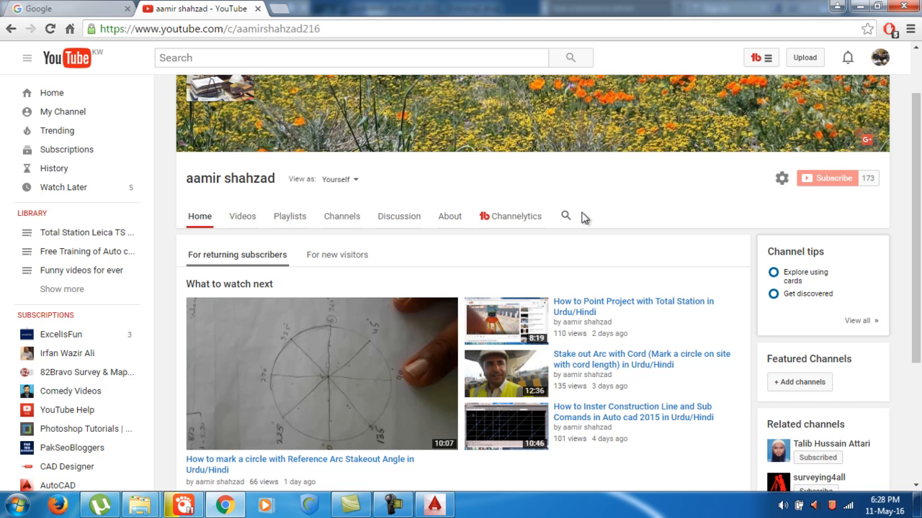
pyautogui.scroll(-1, 583, 219)
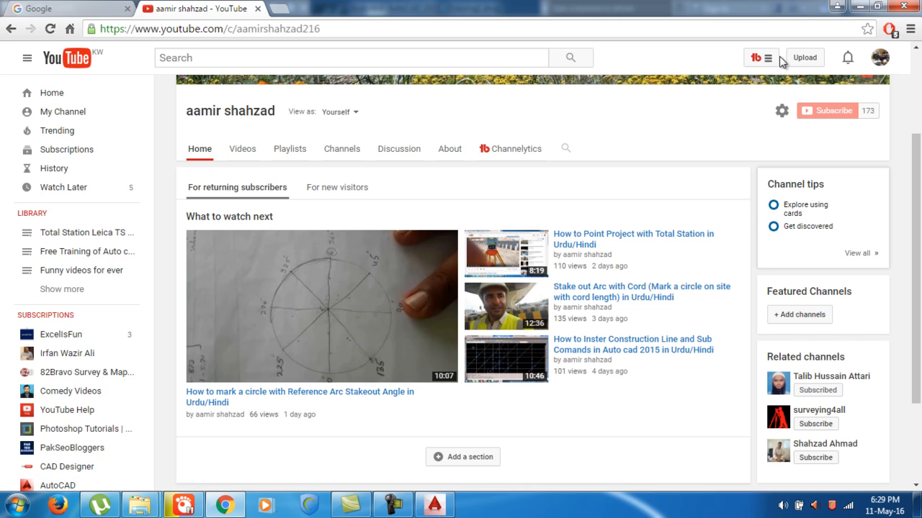
pyautogui.click(861, 8)
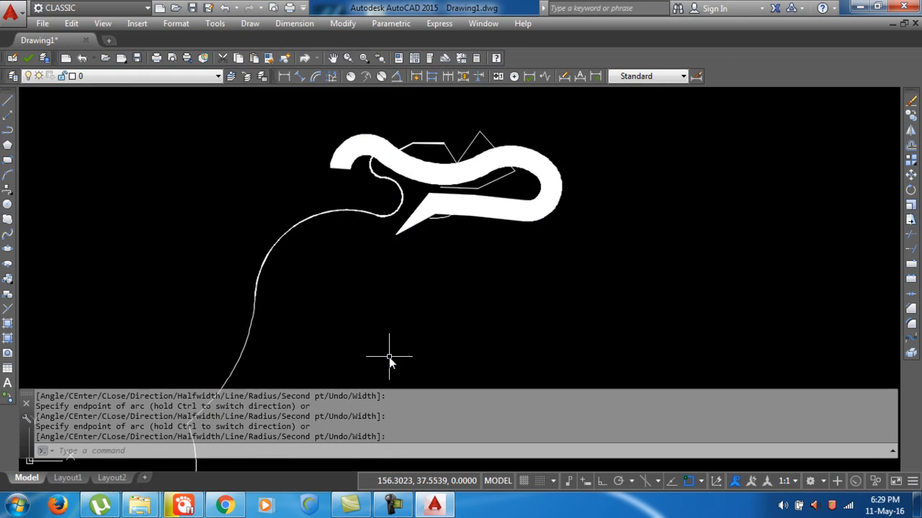